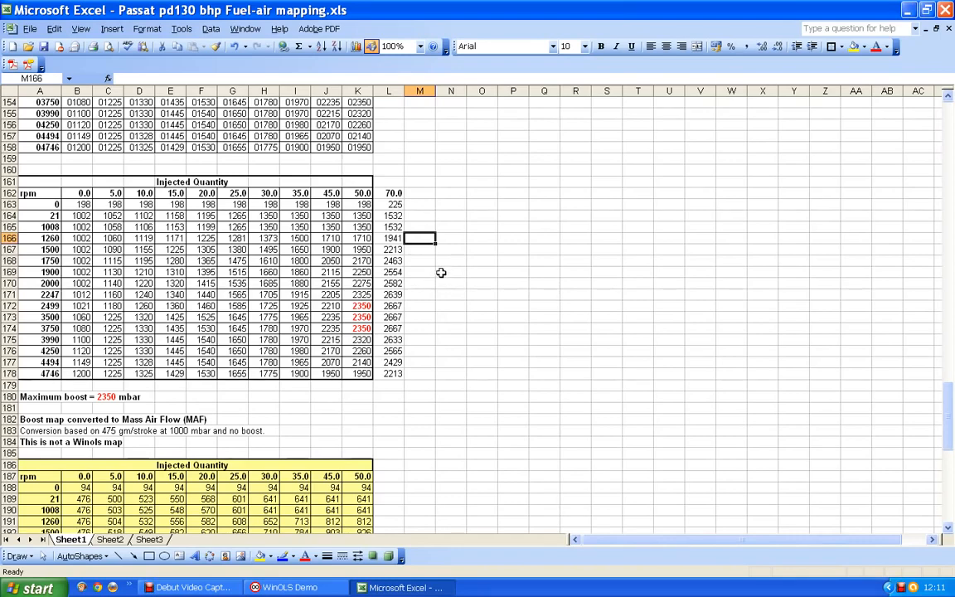
Step: Examine the boost map, its mass air flow conversion table, the single value boost limit and the boost limiting map
scroll(441, 272, "down", 1)
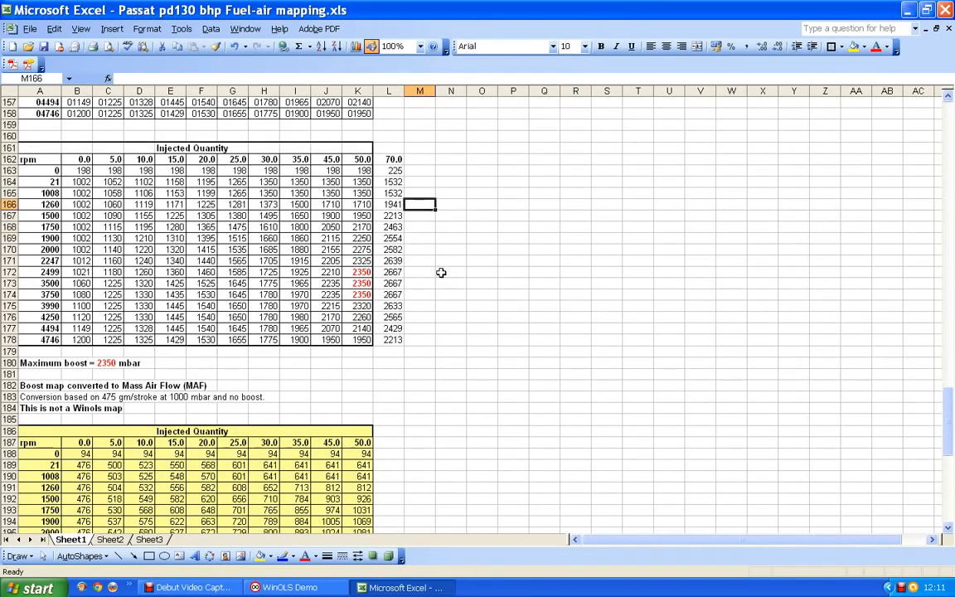
scroll(442, 272, "down", 1)
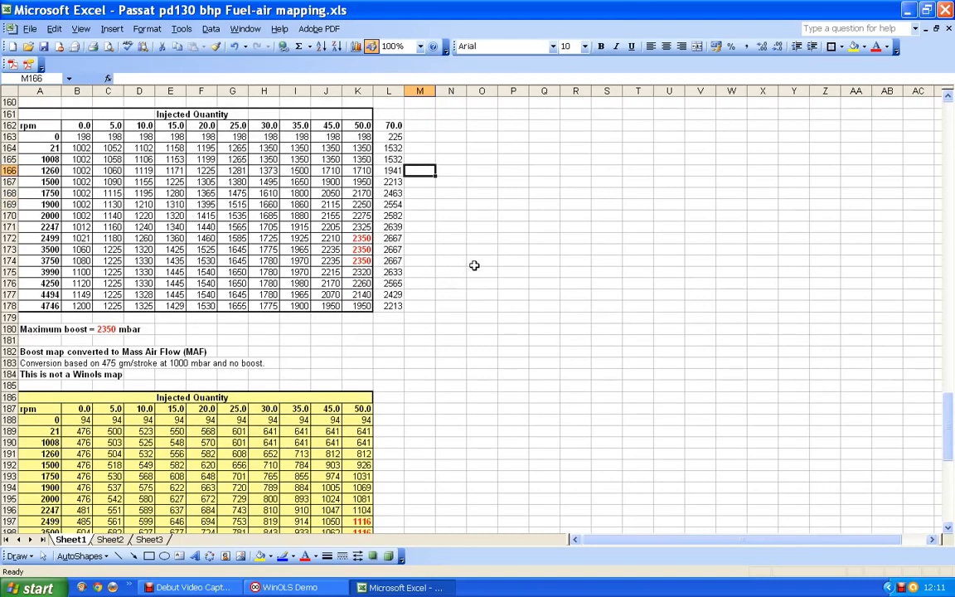
scroll(456, 238, "down", 9)
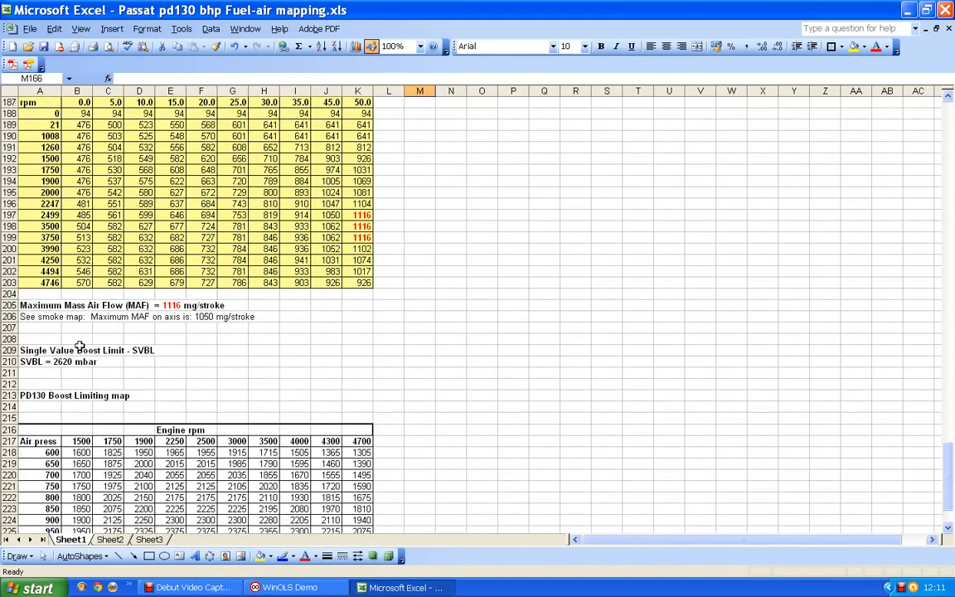
scroll(110, 344, "down", 1)
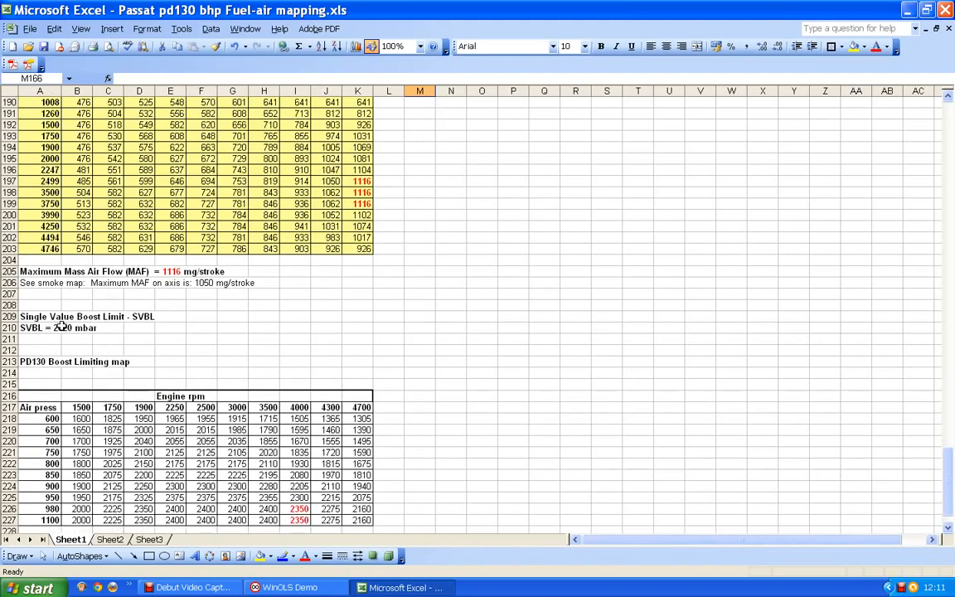
scroll(430, 323, "up", 4)
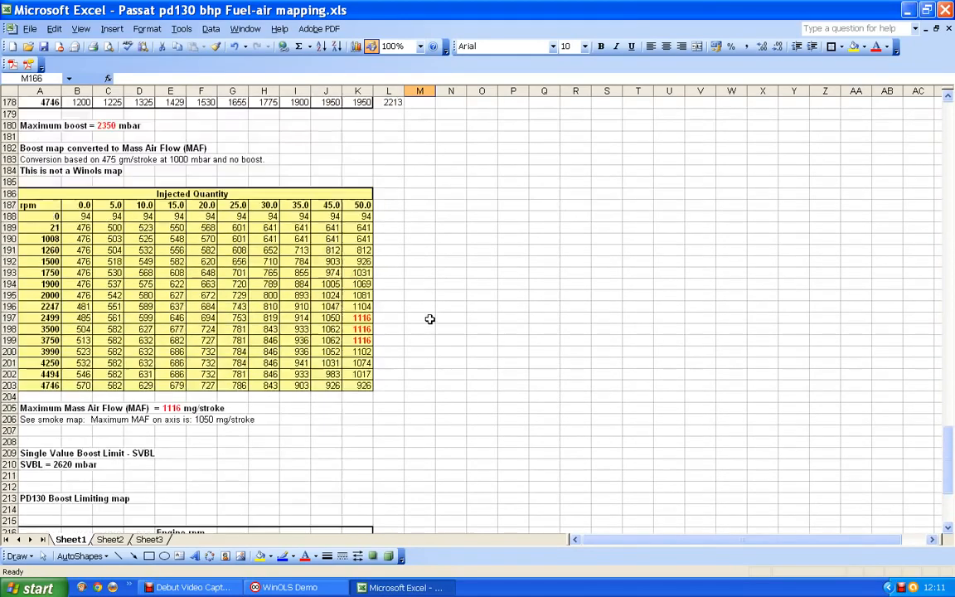
scroll(430, 319, "up", 4)
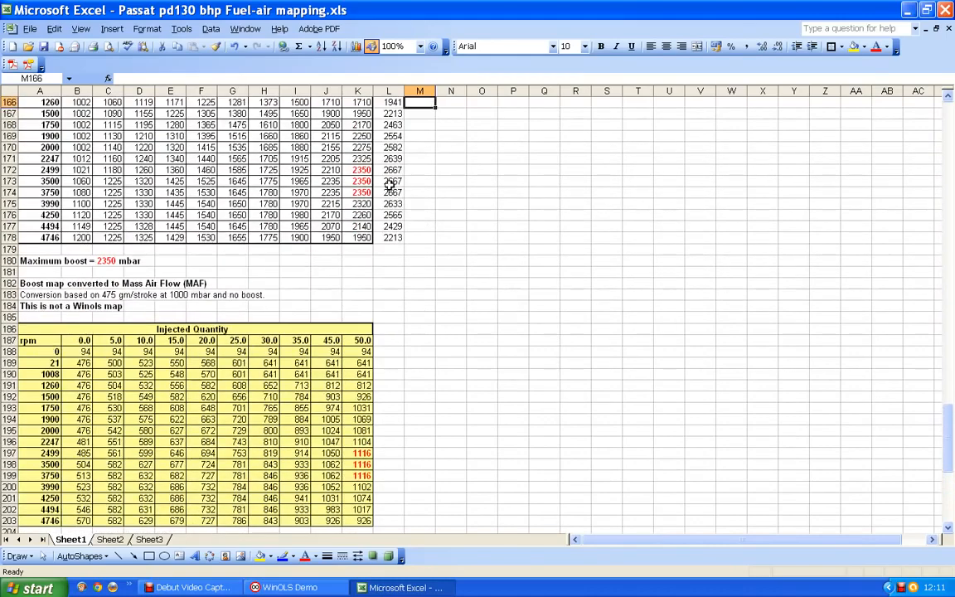
scroll(427, 196, "down", 9)
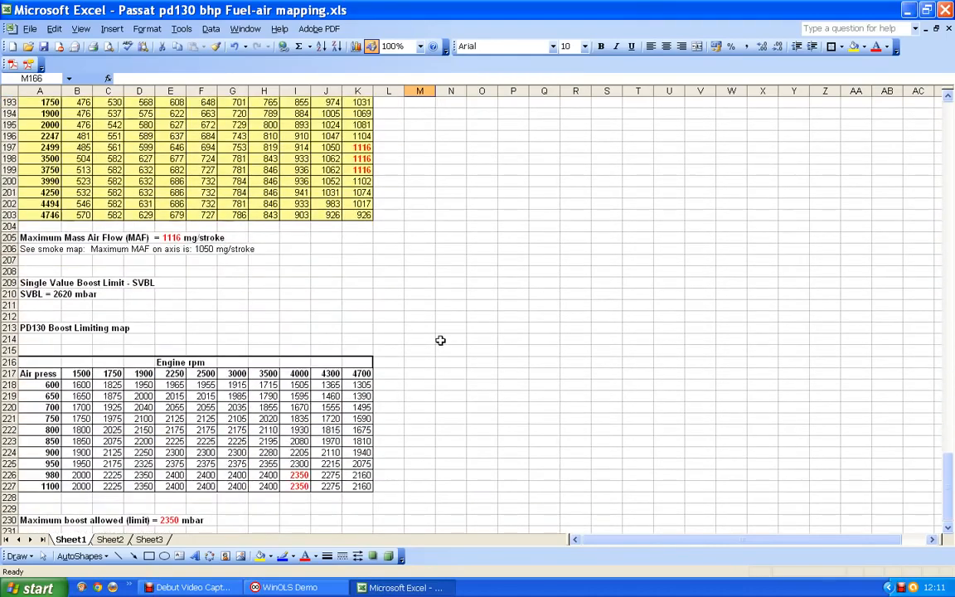
scroll(464, 196, "up", 7)
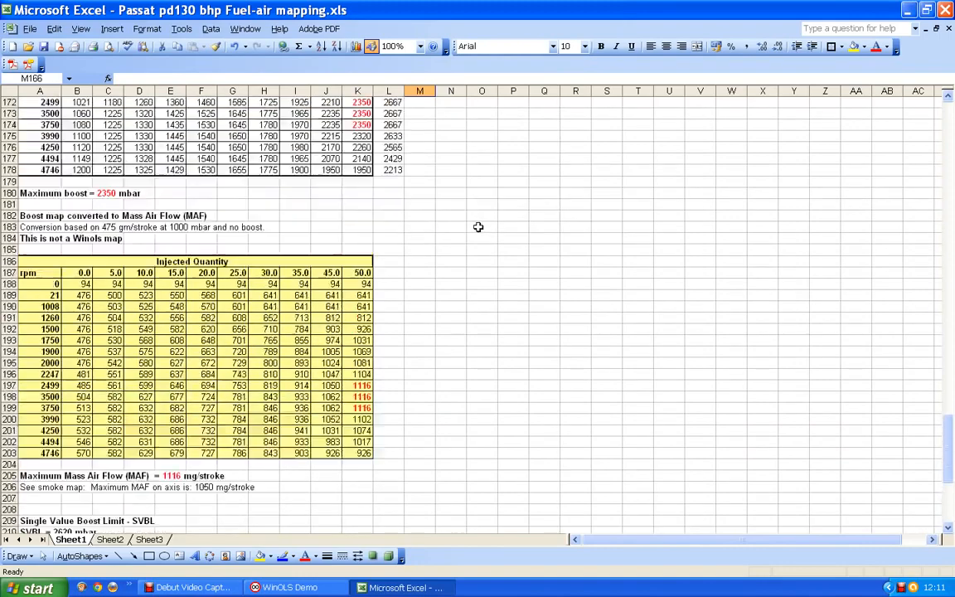
scroll(479, 226, "up", 2)
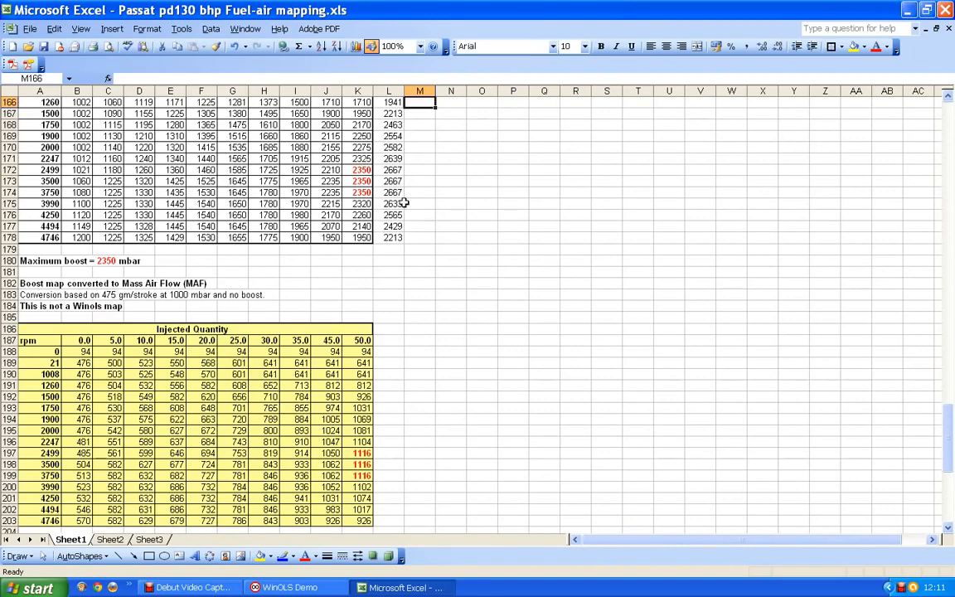
scroll(525, 221, "down", 5)
scroll(531, 214, "down", 4)
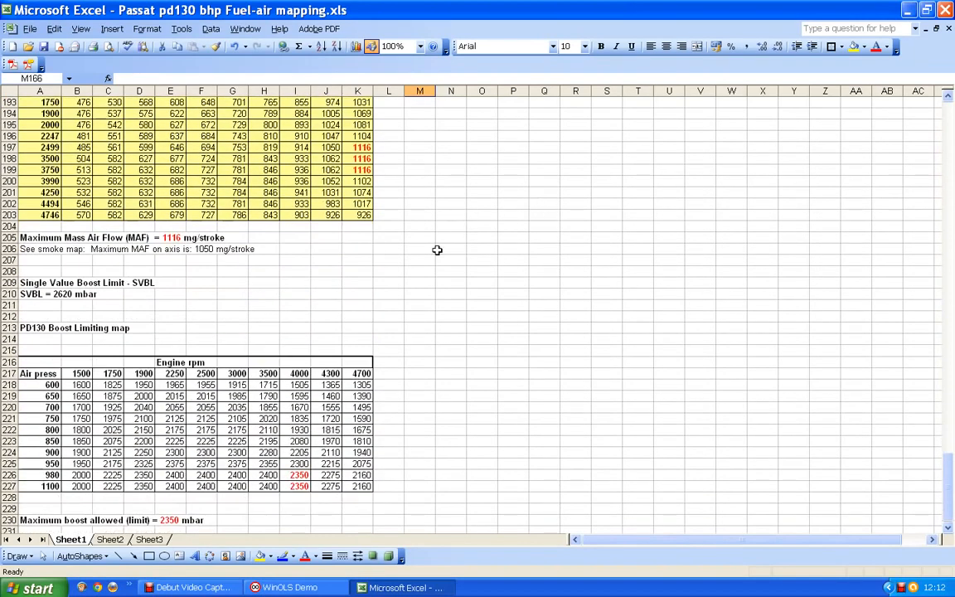
Step: Enter "new", 2670 and "mbar" in cells F210, G210 and H210 beside the SVBL value
left_click(203, 294)
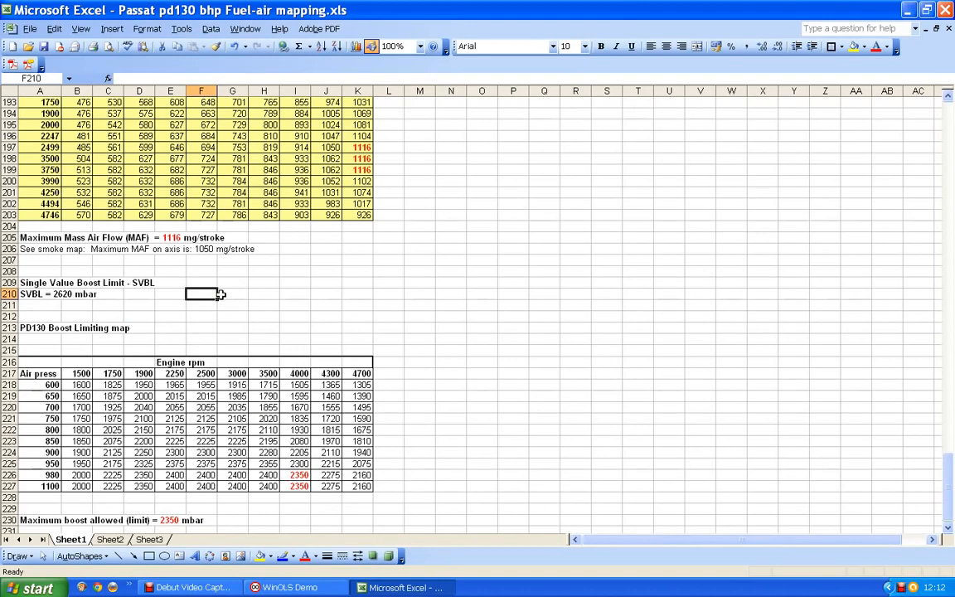
type("new")
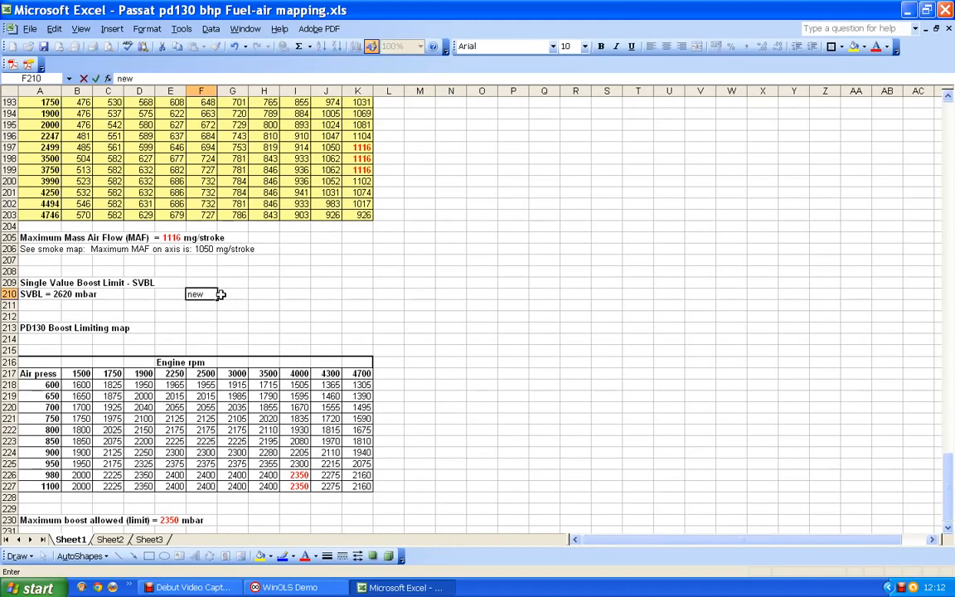
left_click(230, 295)
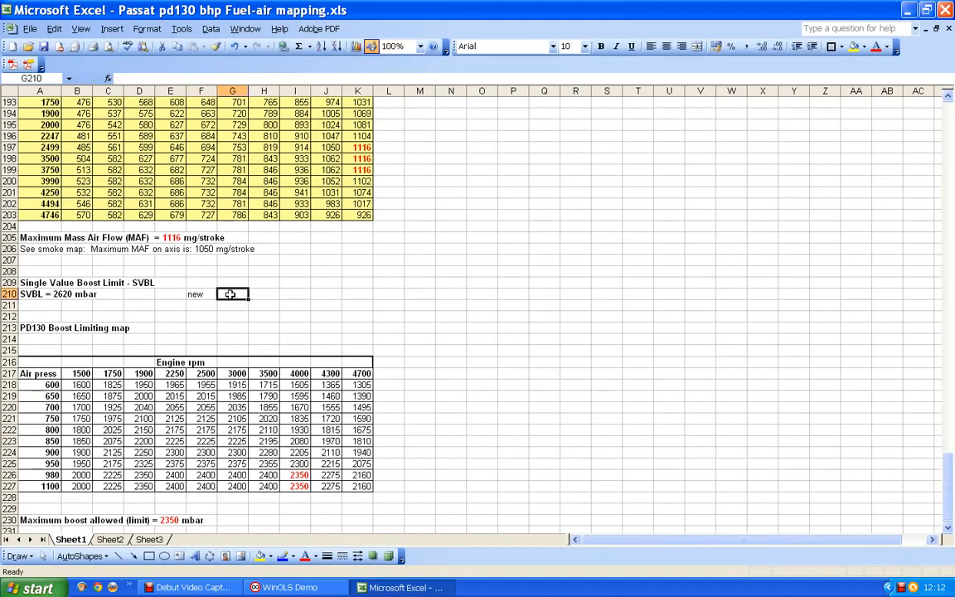
type("2670")
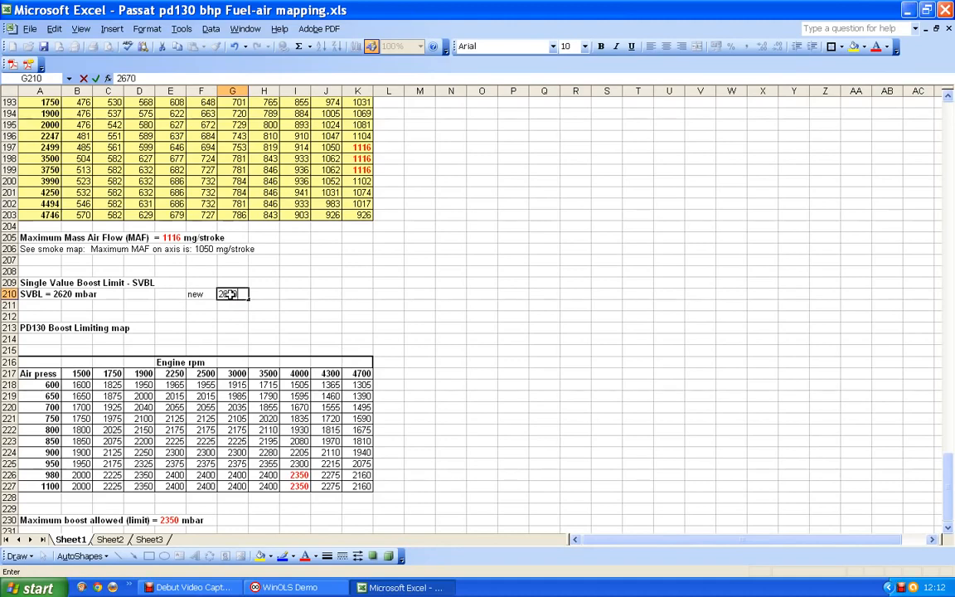
left_click(258, 314)
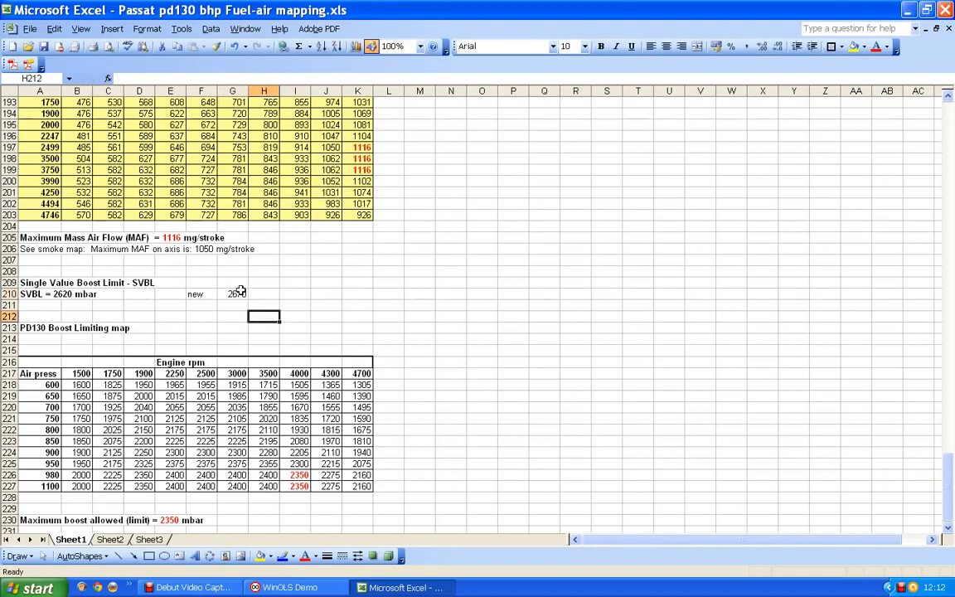
left_click(239, 292)
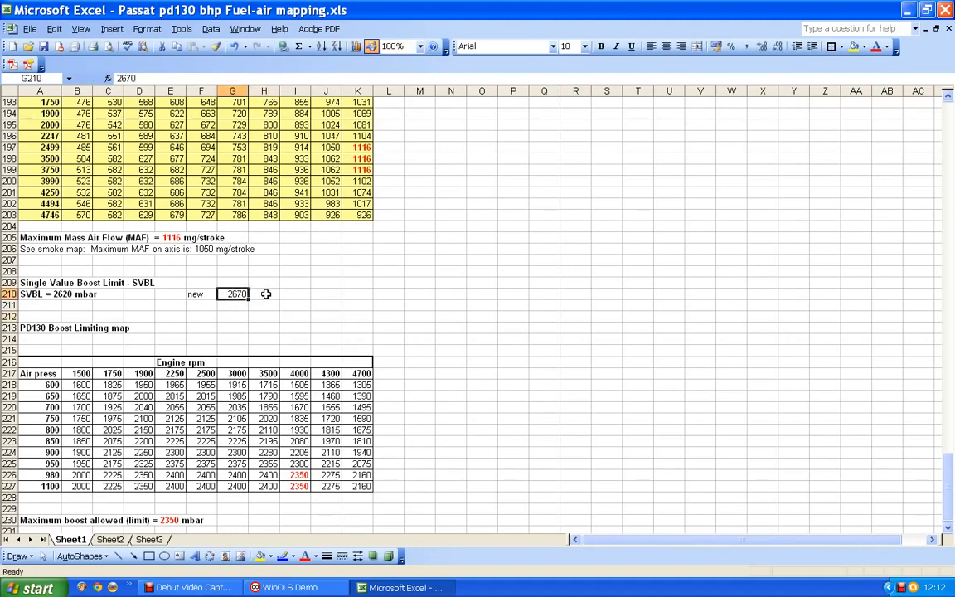
left_click(261, 293)
type("mba")
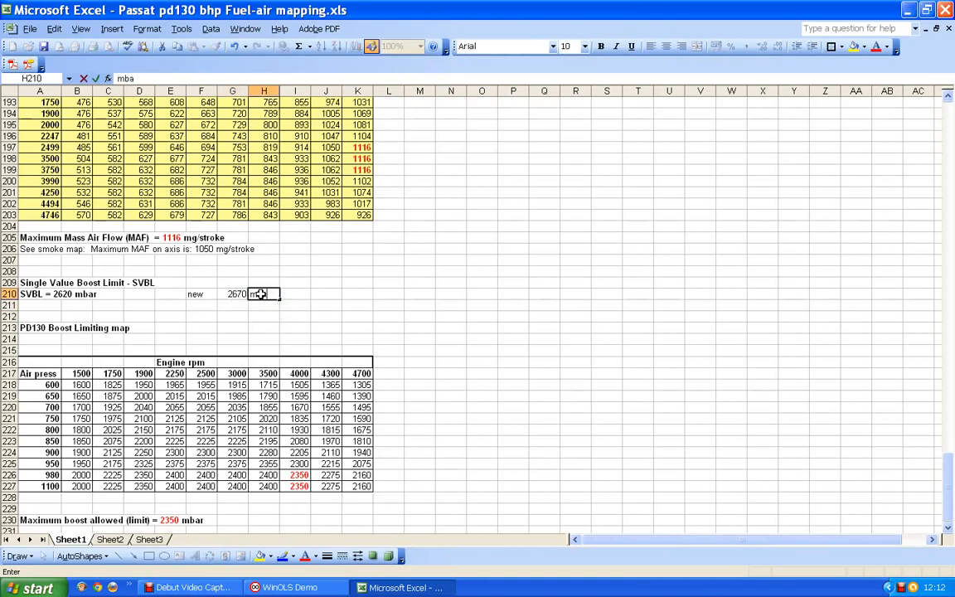
type("r")
left_click(238, 307)
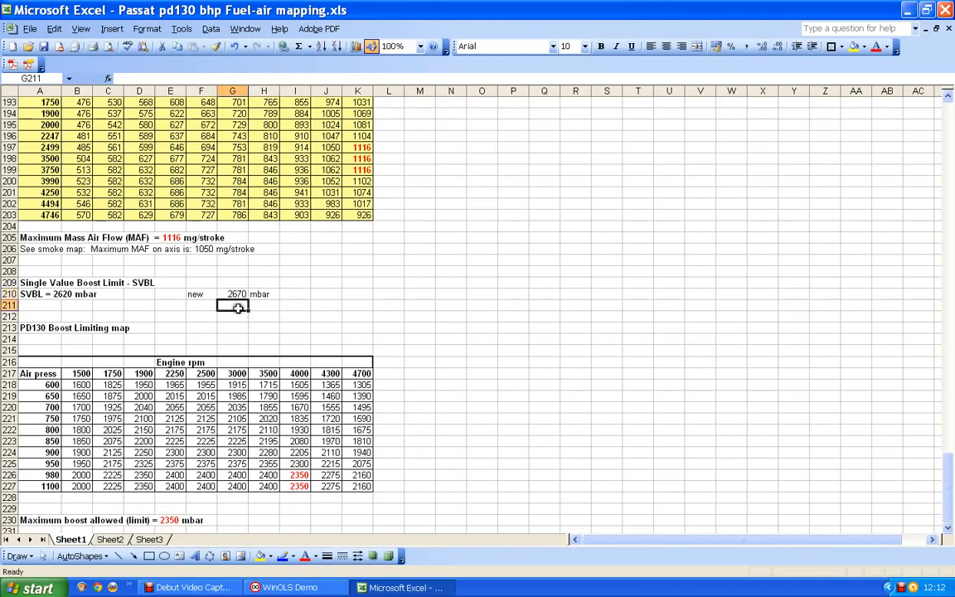
left_click(238, 294)
left_click(261, 294)
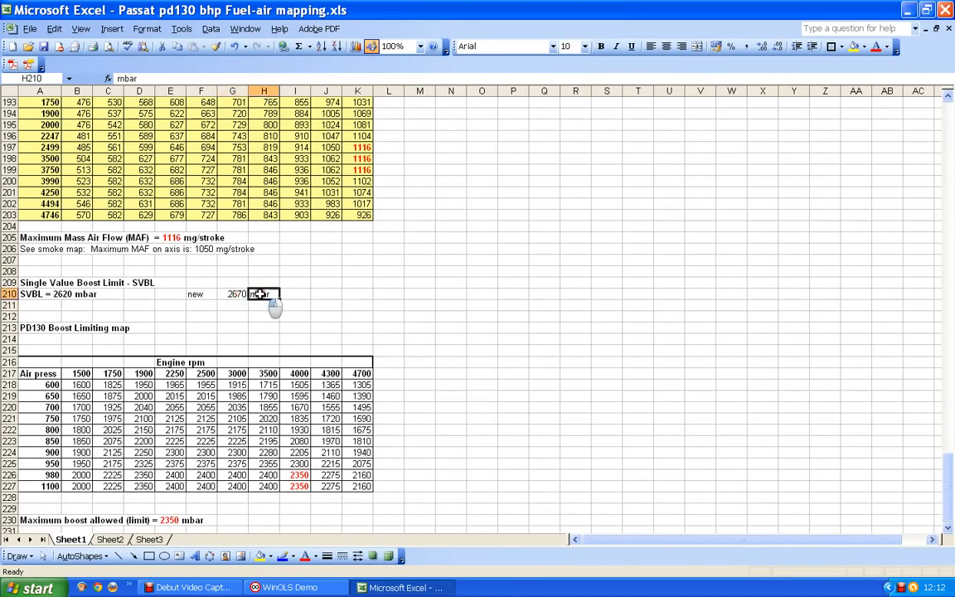
left_click(236, 294)
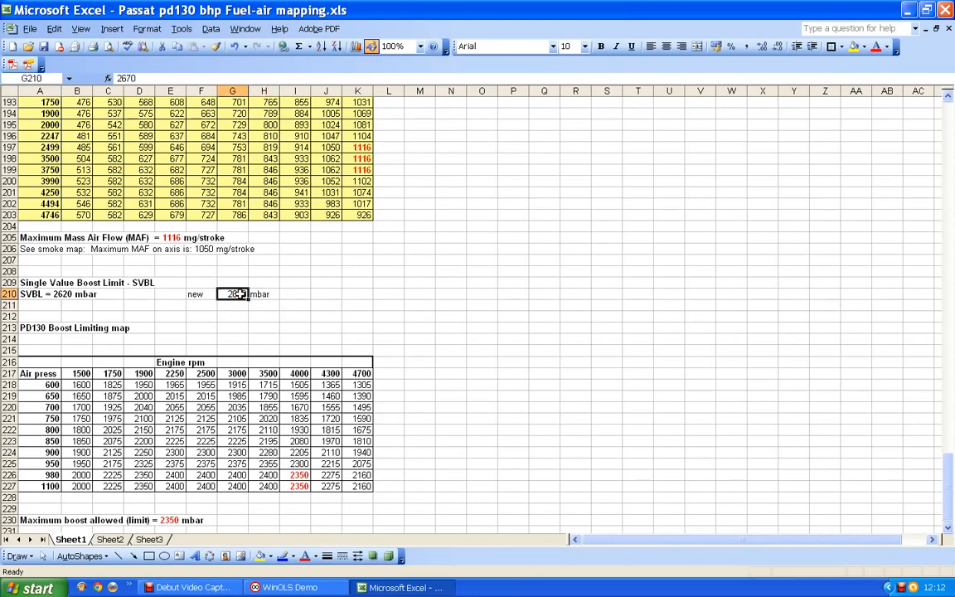
left_click(253, 295)
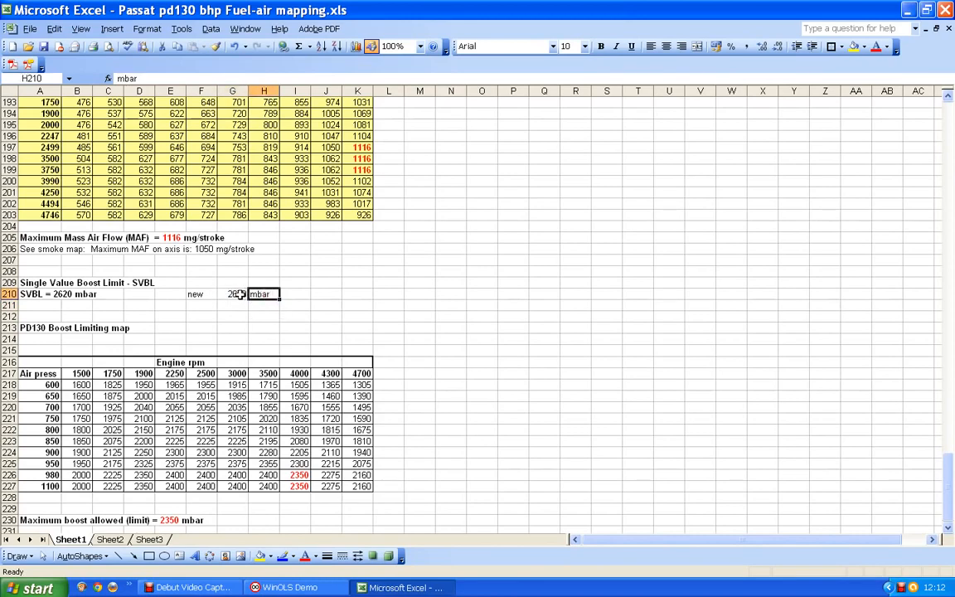
left_click(227, 295)
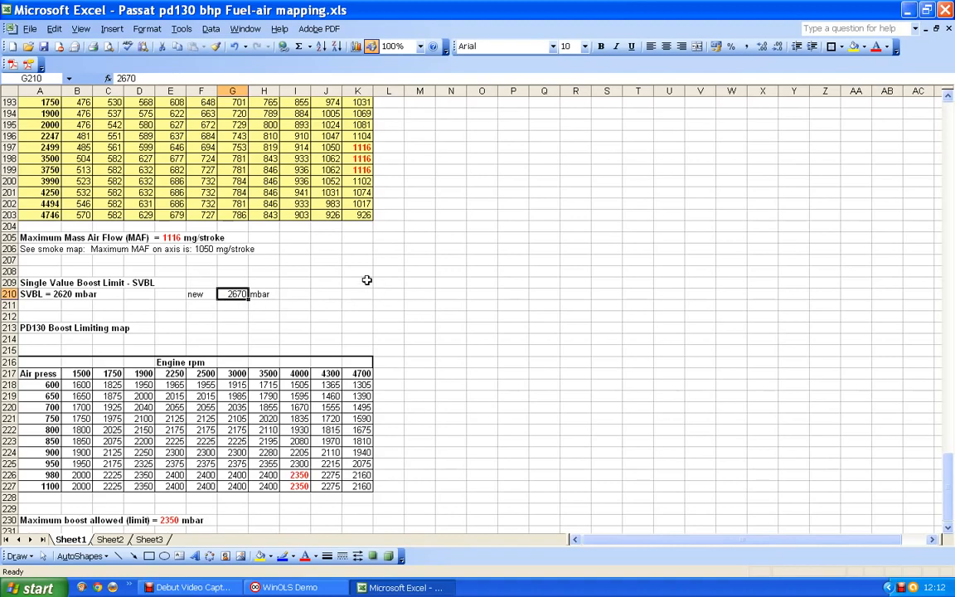
Step: Reset the font colour of the 4000 rpm values in I226:I227 of the boost limiting map to Automatic
scroll(366, 277, "down", 1)
scroll(360, 249, "down", 3)
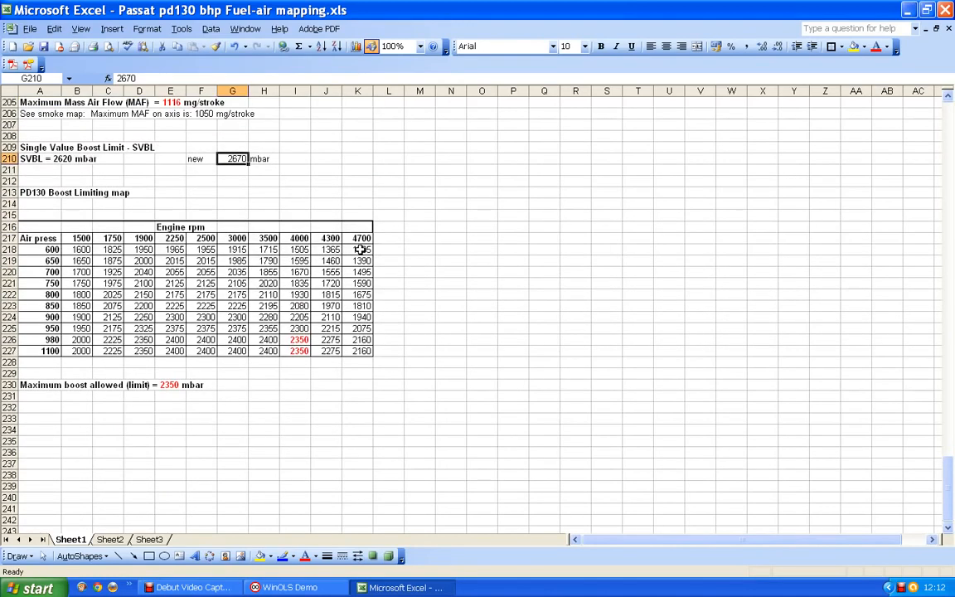
scroll(290, 158, "down", 2)
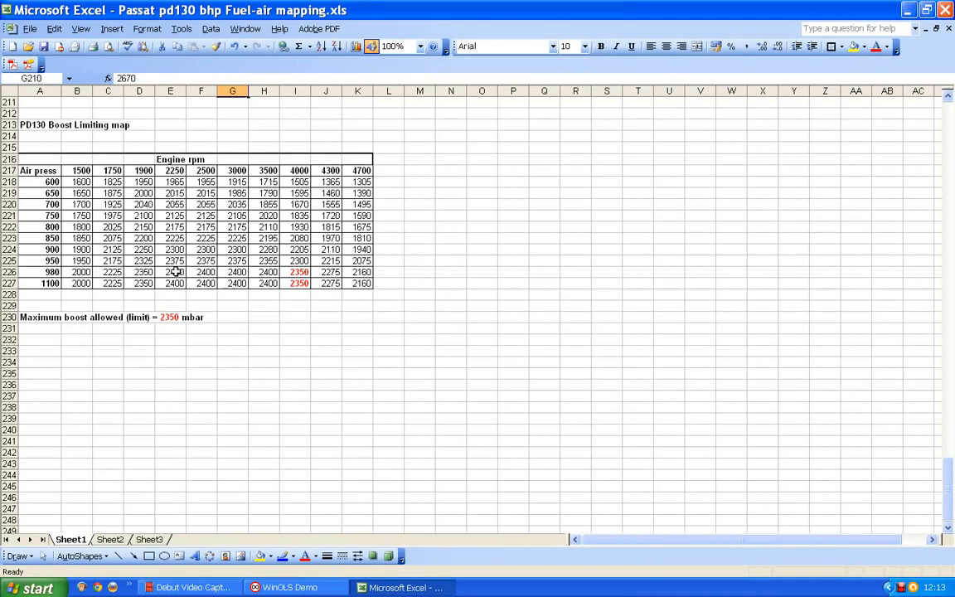
left_click_drag(301, 273, 299, 282)
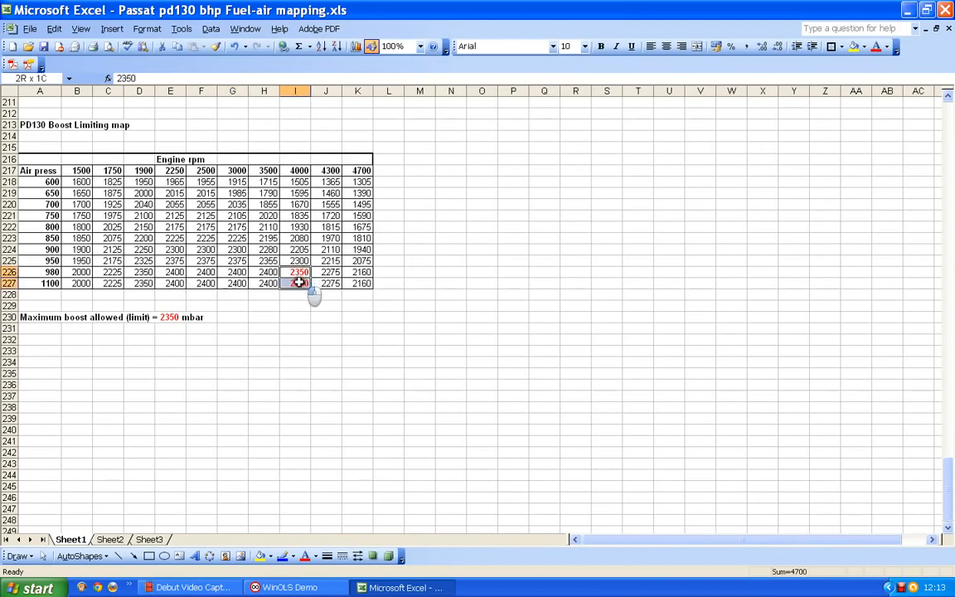
left_click(887, 47)
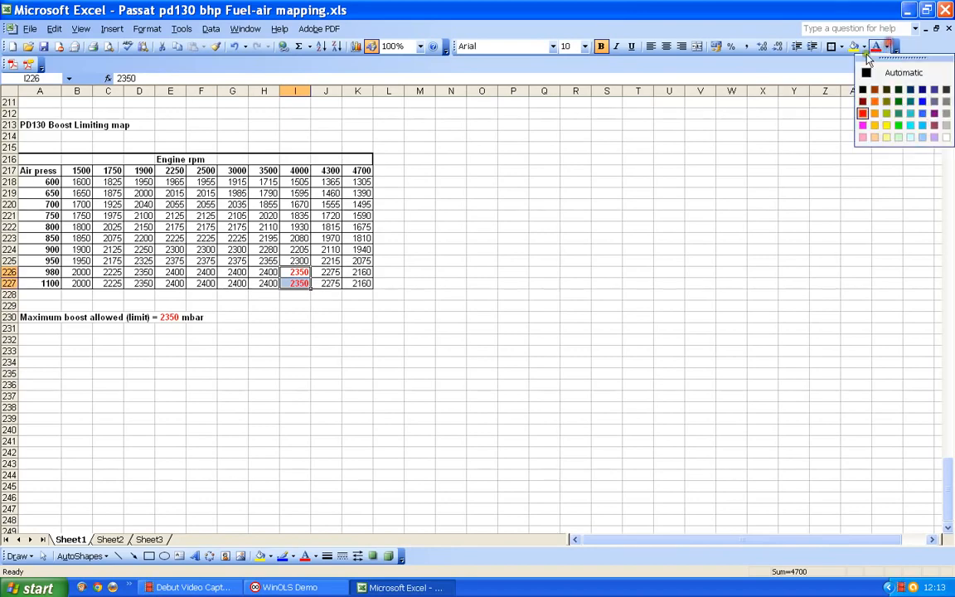
left_click(870, 72)
Step: Colour the 2400 values in E226:H227 of the boost limiting map red
left_click_drag(172, 274, 257, 282)
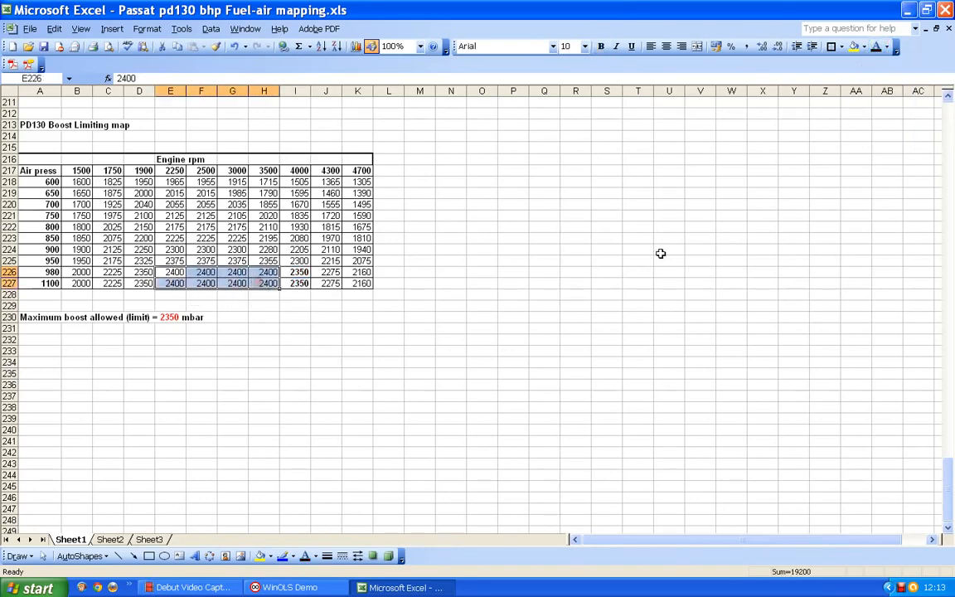
left_click(888, 47)
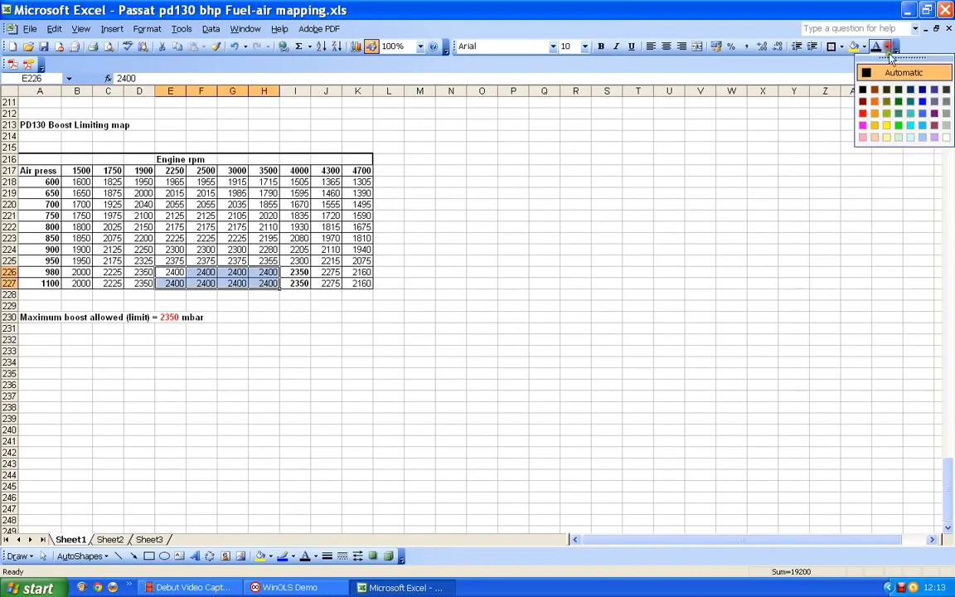
left_click(863, 114)
left_click(509, 300)
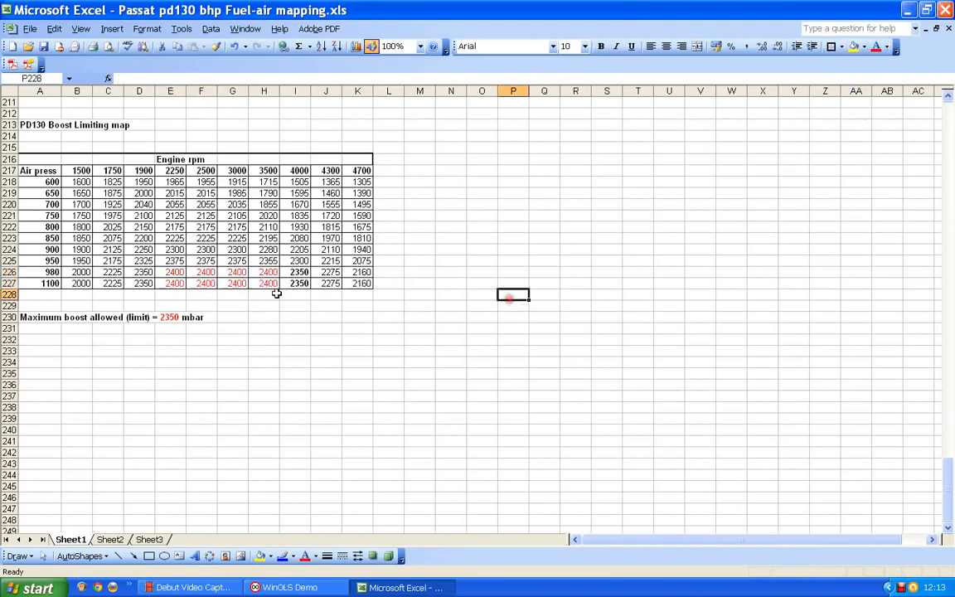
Step: Remove bold from cells I226:I227 and make the red values in E226:H227 bold
left_click(300, 272)
left_click_drag(300, 272, 310, 282)
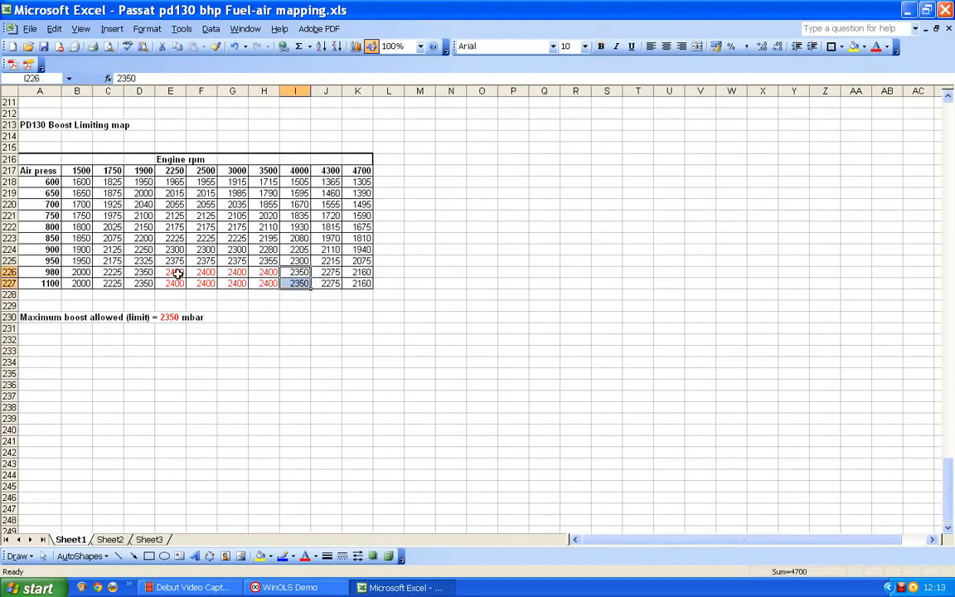
left_click_drag(177, 272, 263, 284)
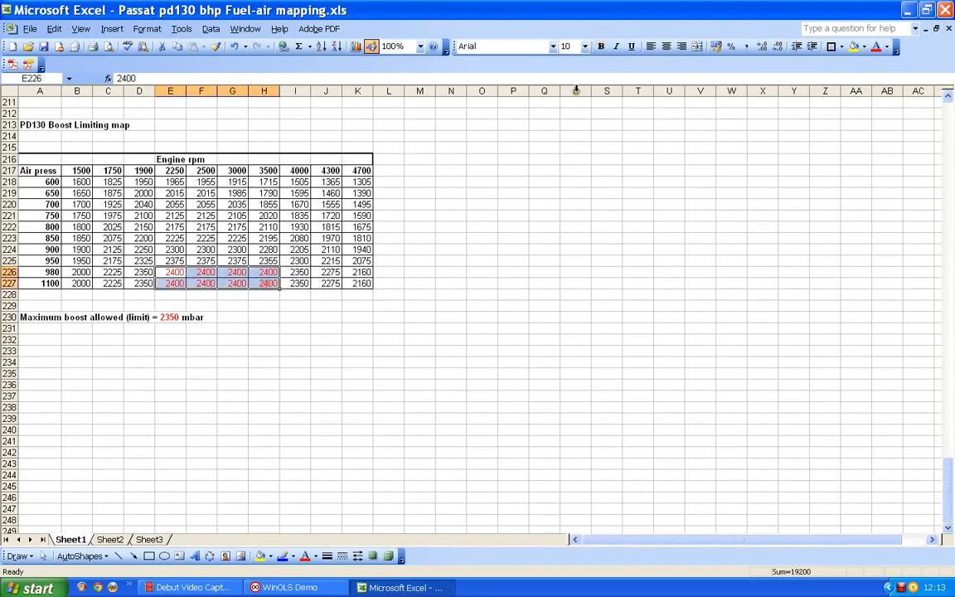
left_click(601, 46)
Step: Change the maximum boost allowed (limit) note in A230 to 2400 mbar
left_click(175, 317)
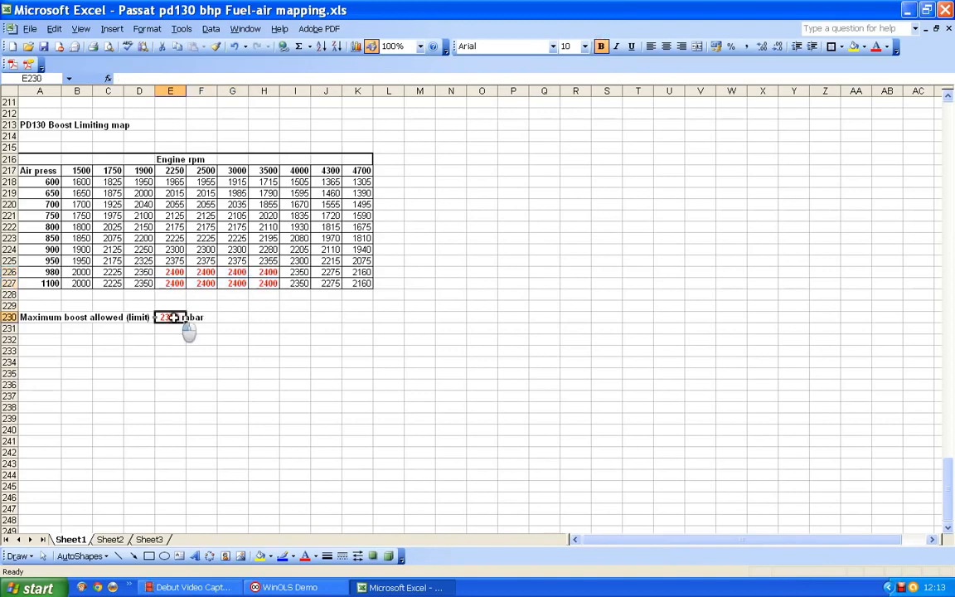
left_click(34, 317)
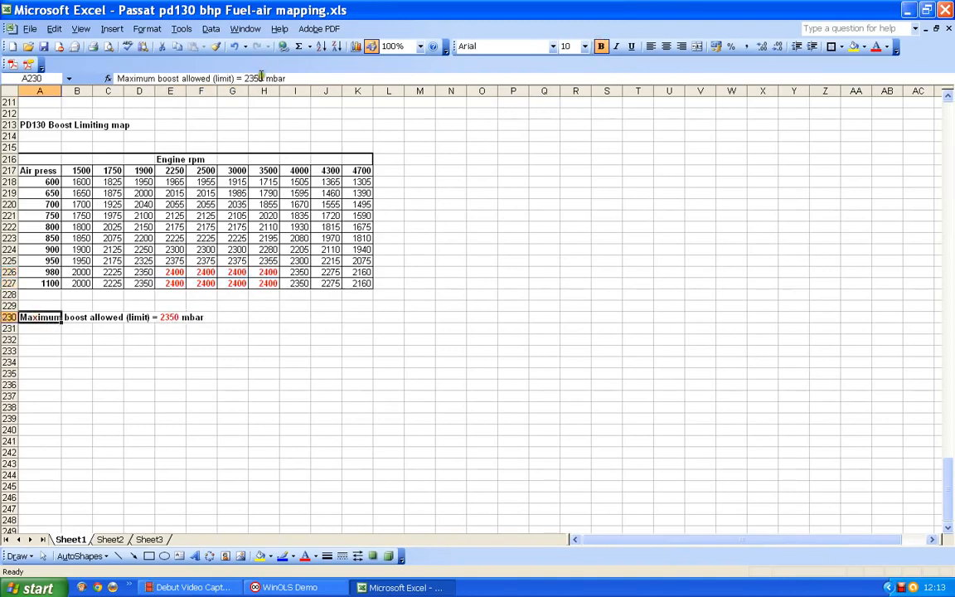
left_click(256, 76)
key("BackSpace")
key("BackSpace")
key("BackSpace")
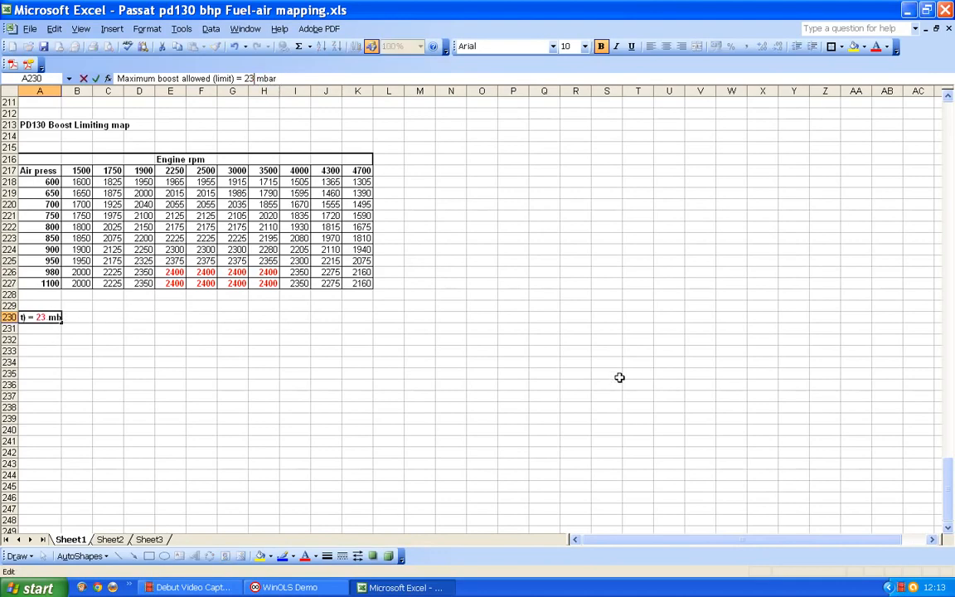
type("400")
key("Return")
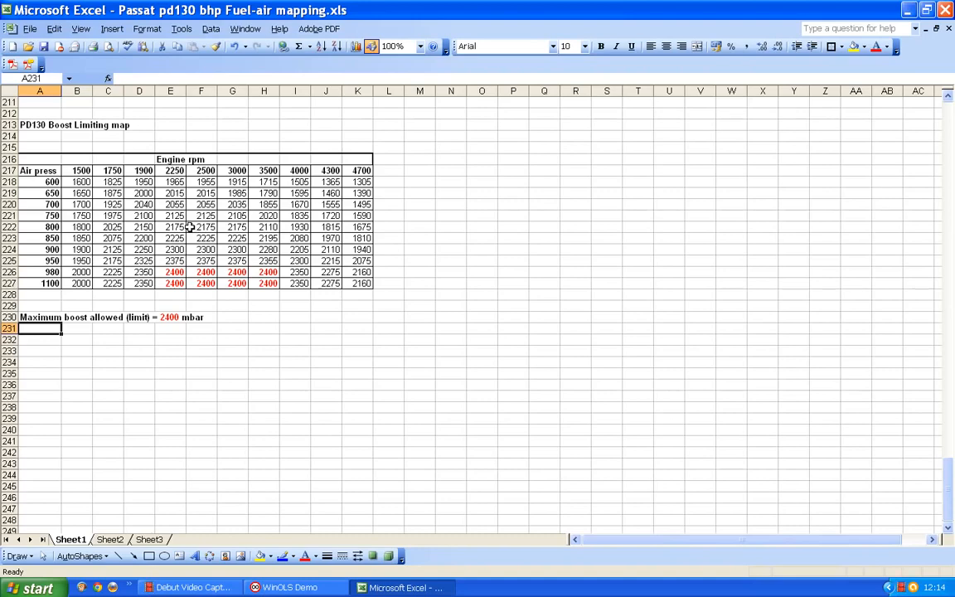
Step: Enter a formula in M217 that references the boost limiting map's Air press header in A217
scroll(213, 249, "up", 7)
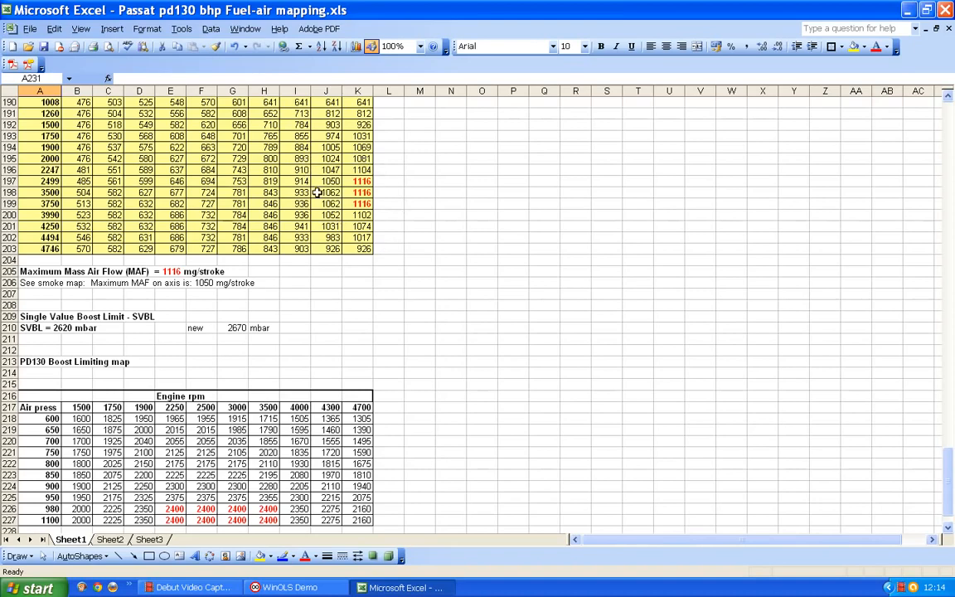
scroll(317, 193, "down", 5)
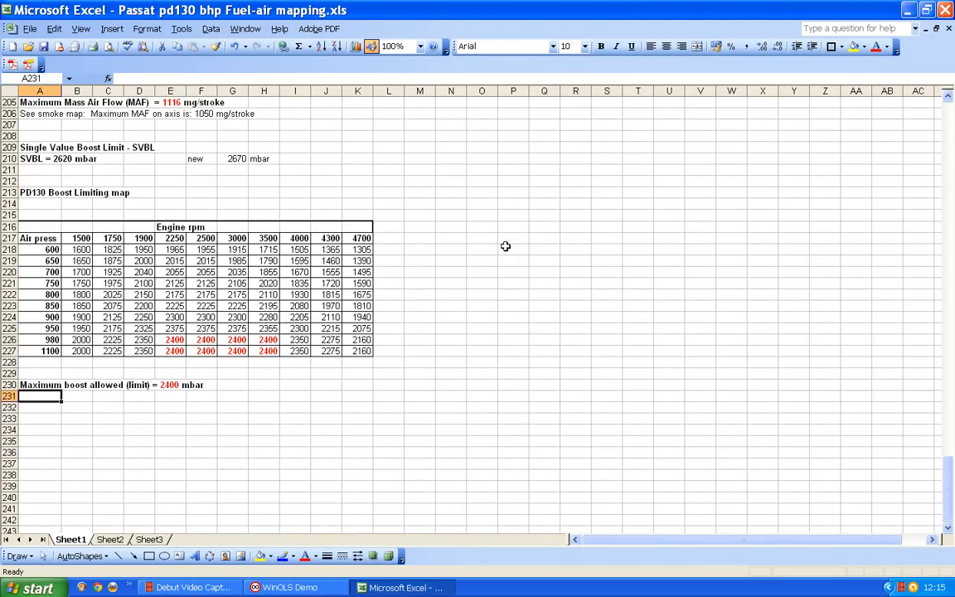
left_click(422, 239)
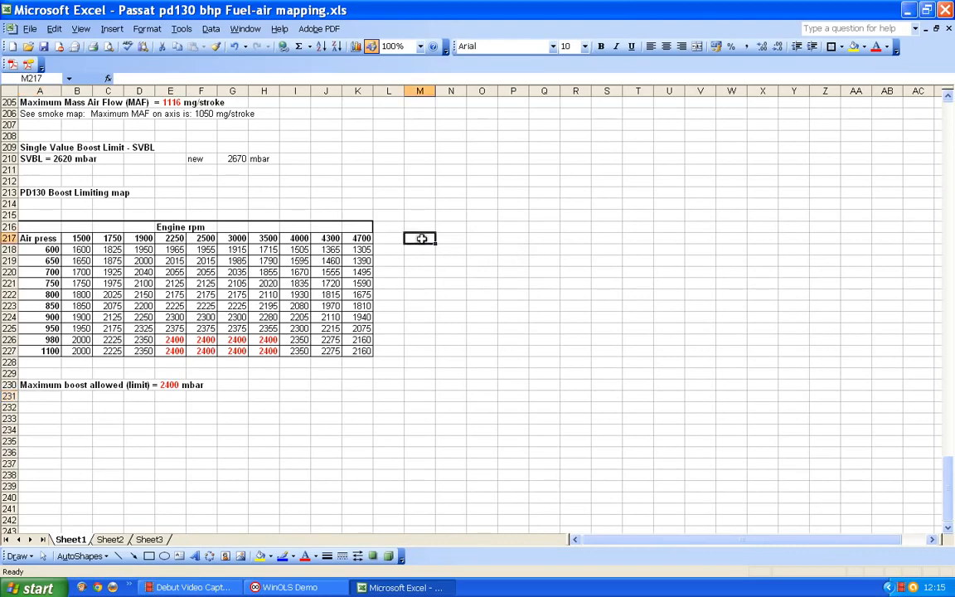
type("=")
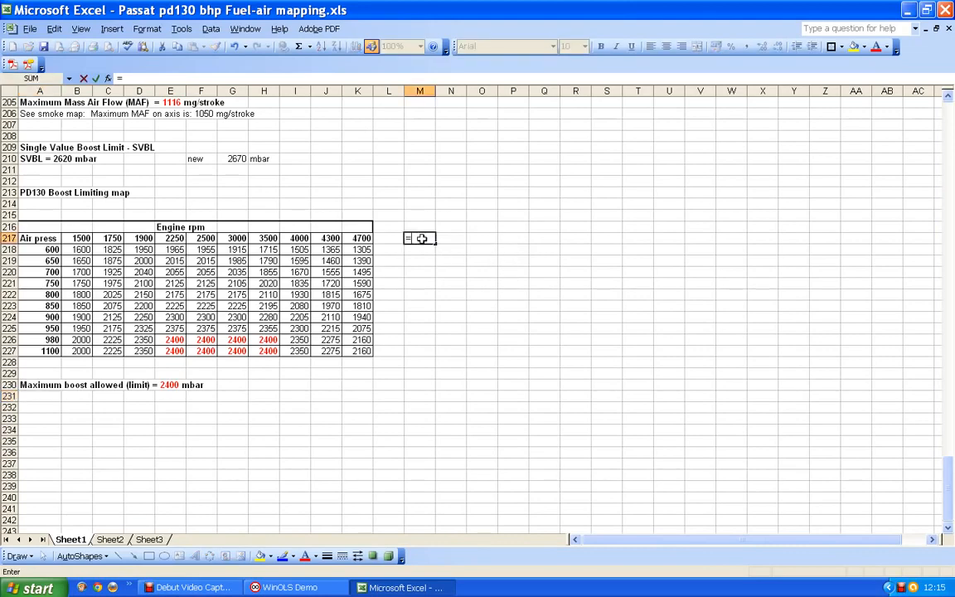
left_click(46, 239)
key("Return")
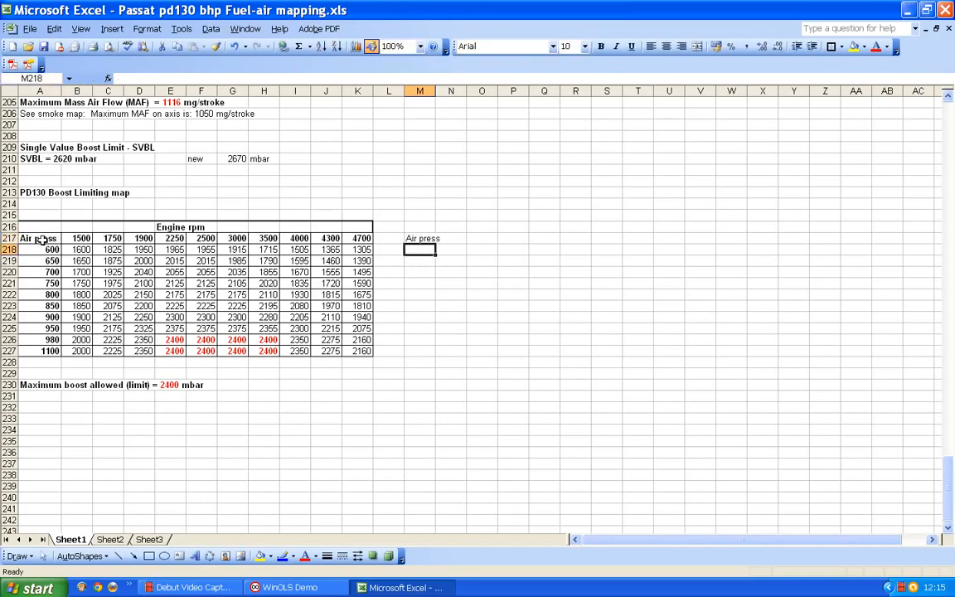
Step: Fill the M217 reference across row 217 to X217 to copy the engine rpm headers, and clear the surplus X217
left_click(429, 240)
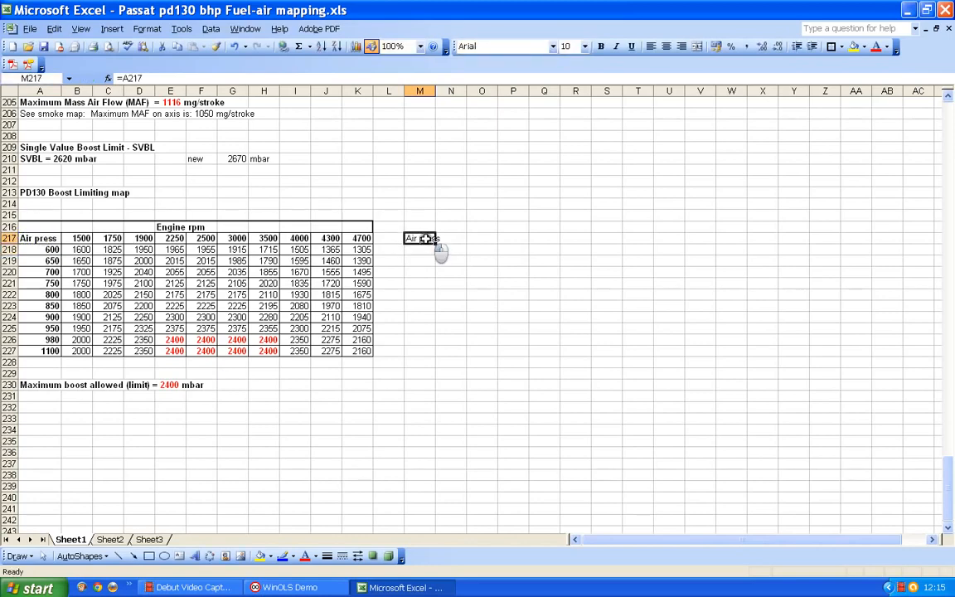
left_click_drag(435, 242, 771, 239)
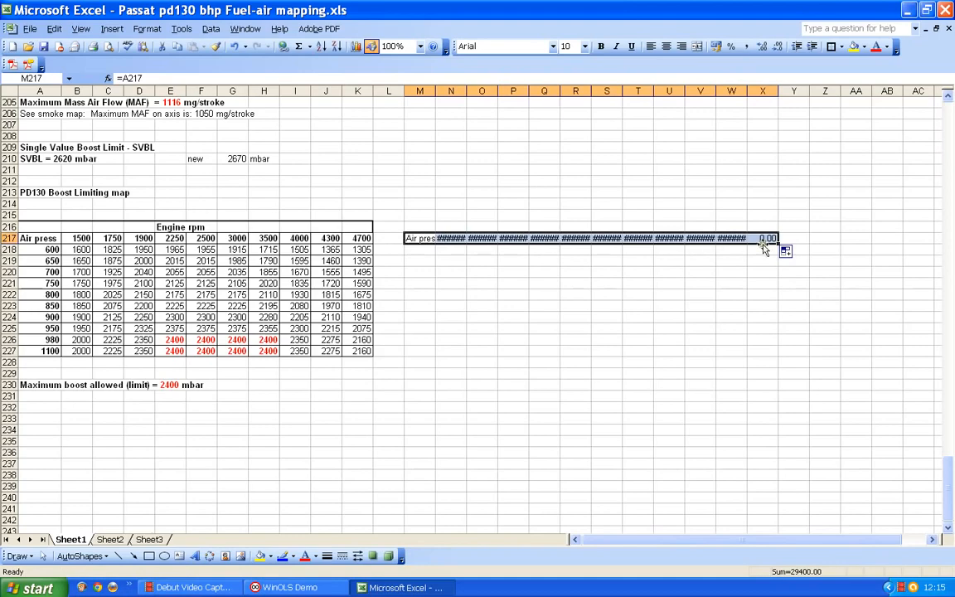
left_click(762, 238)
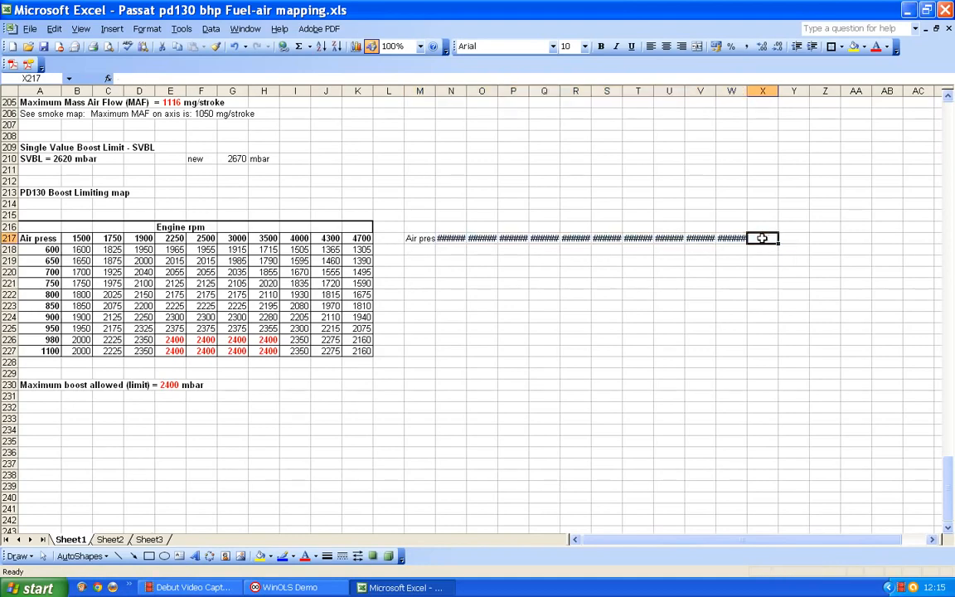
Step: Format the copied rpm headers in N217:W217 as numbers with 0 decimal places
left_click_drag(459, 238, 734, 238)
left_click(143, 28)
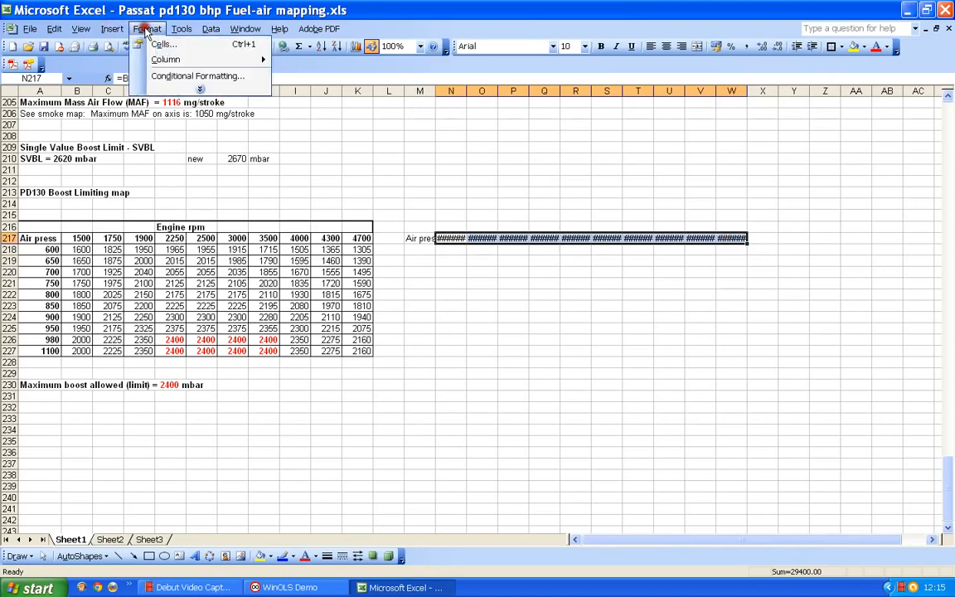
left_click(163, 42)
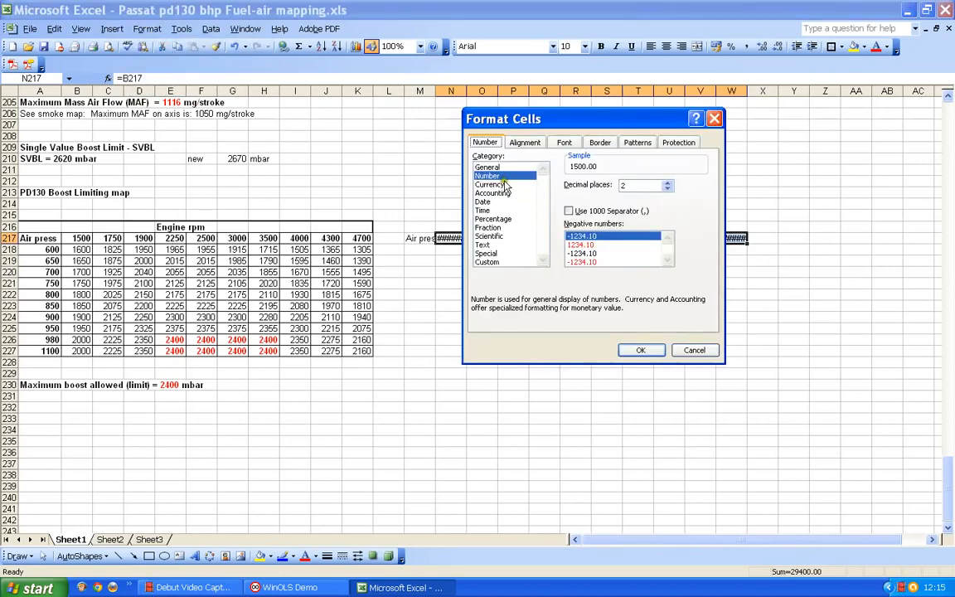
left_click(668, 188)
left_click(668, 189)
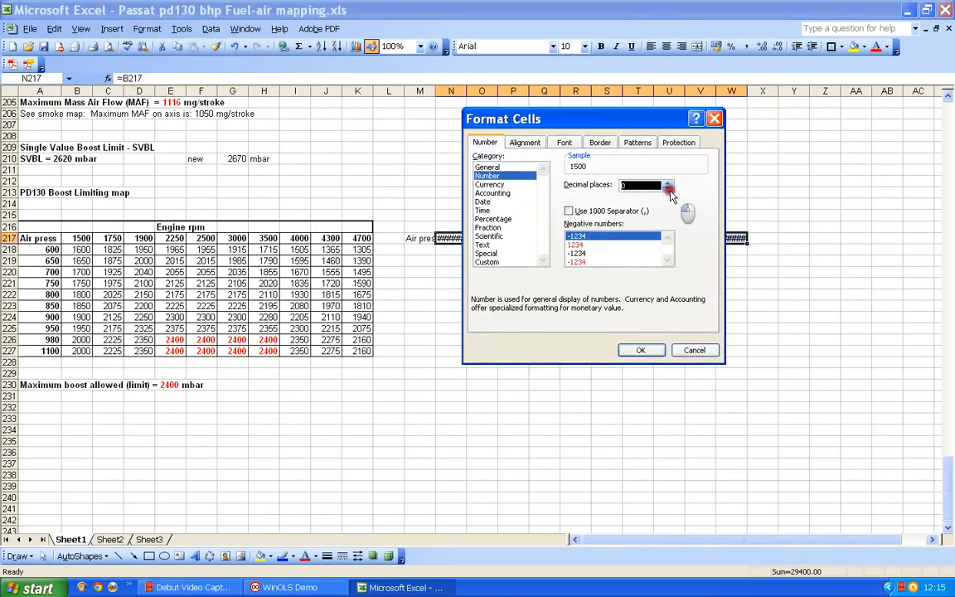
left_click(646, 351)
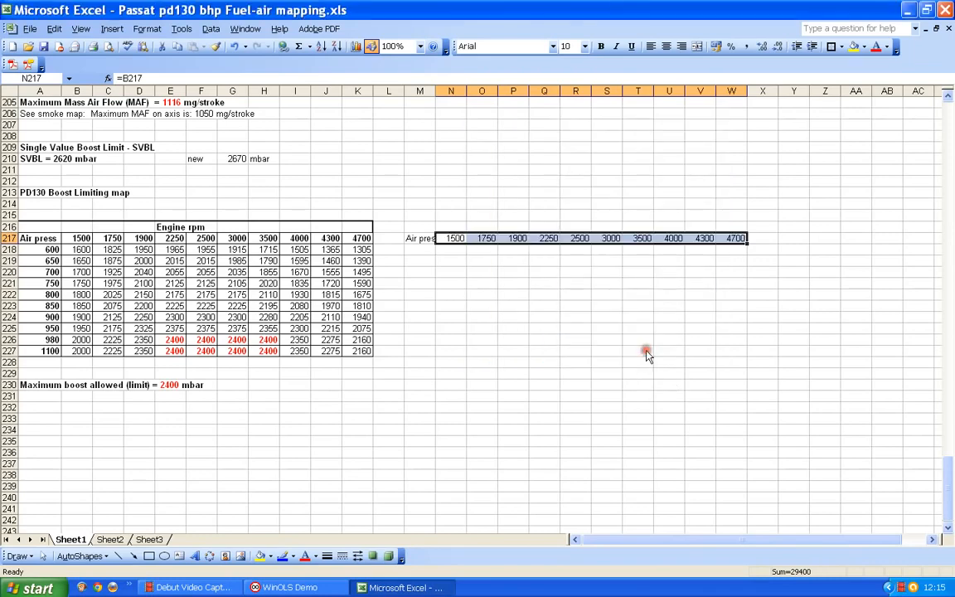
Step: Fill the M217 reference down to M227 to copy the air pressure axis
left_click(428, 239)
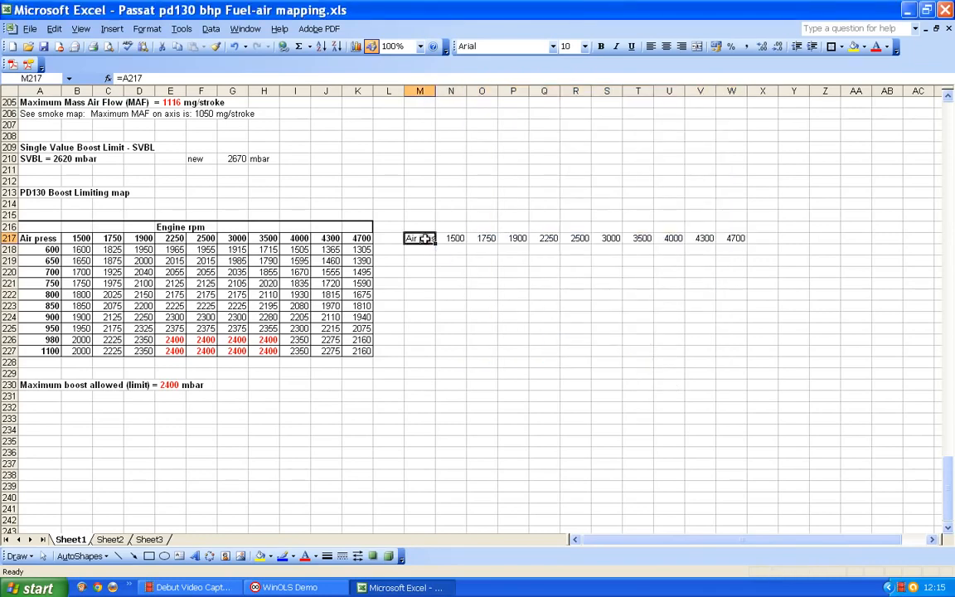
left_click_drag(433, 243, 426, 363)
left_click(415, 352)
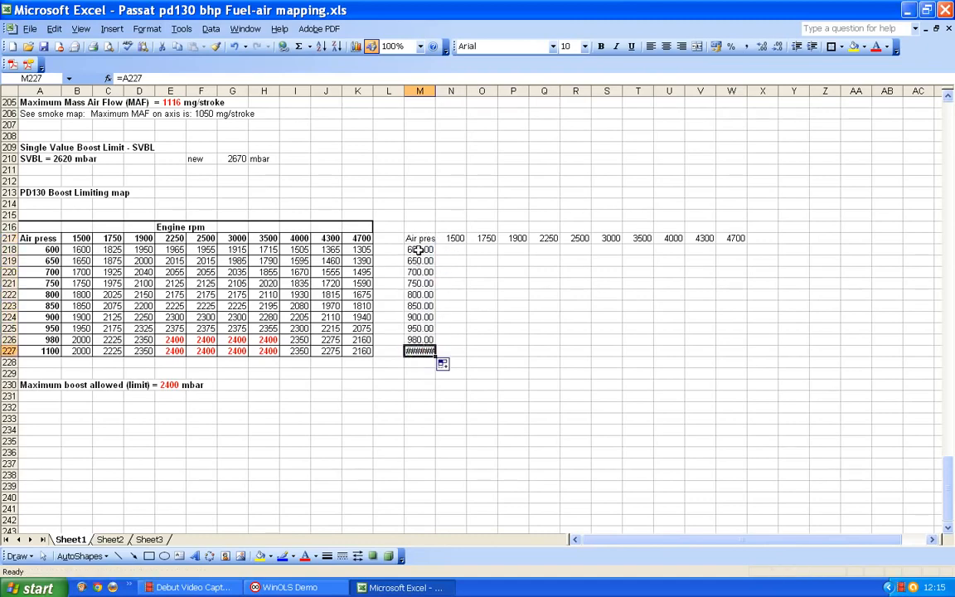
Step: Format the copied air pressure values in M218:M227 as numbers with 0 decimal places
left_click_drag(420, 250, 428, 351)
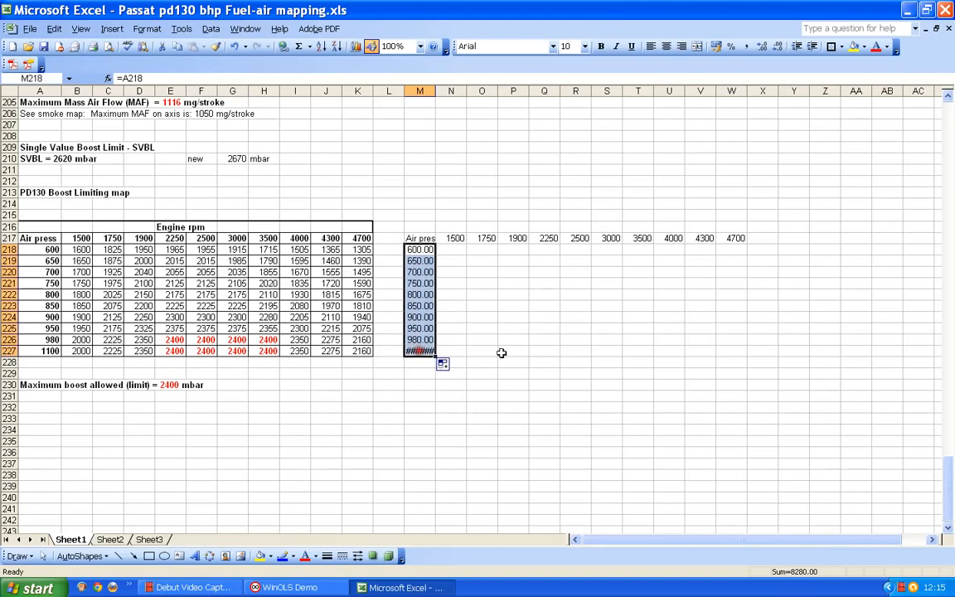
left_click(147, 29)
left_click(166, 43)
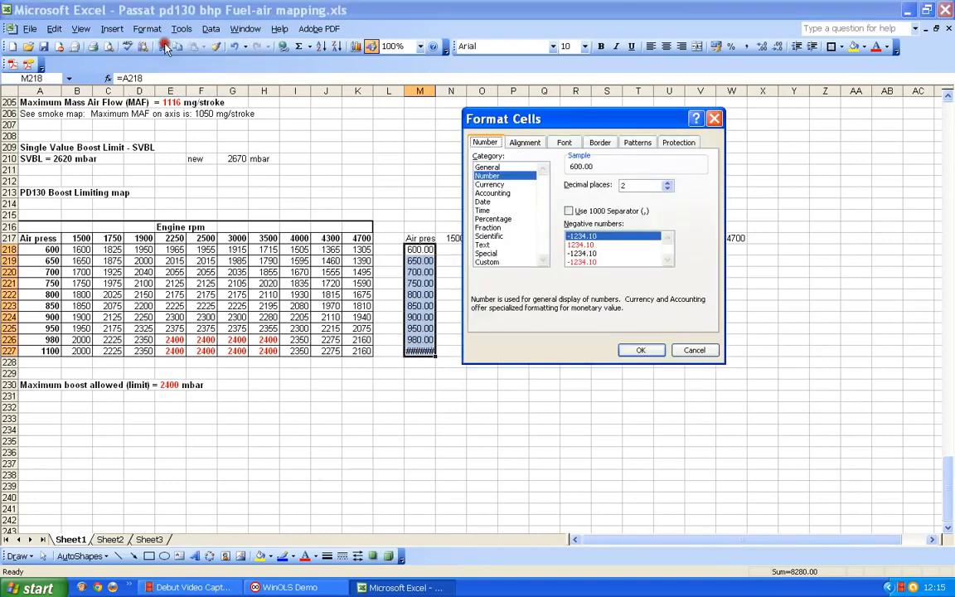
left_click(668, 189)
left_click(668, 189)
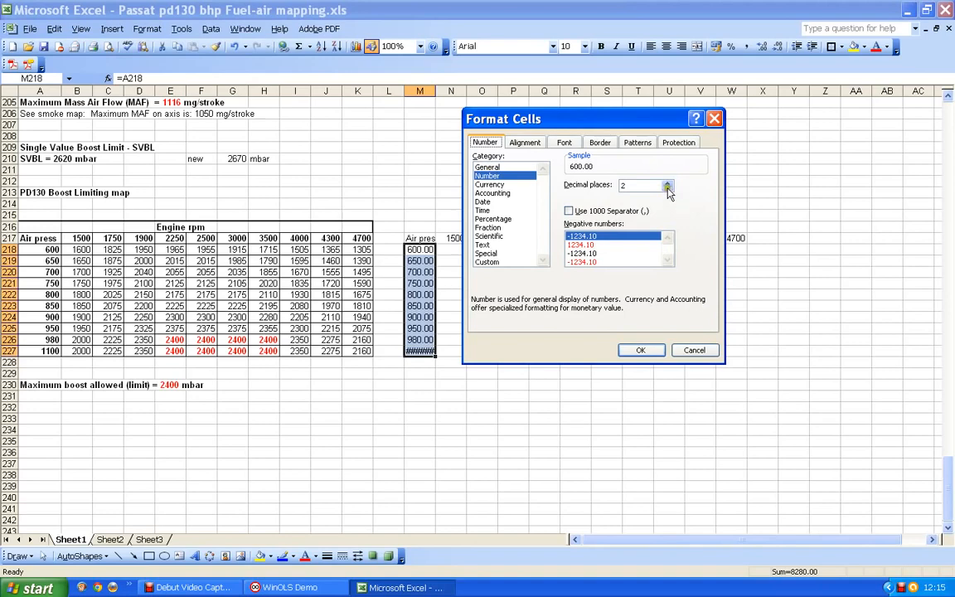
left_click(643, 352)
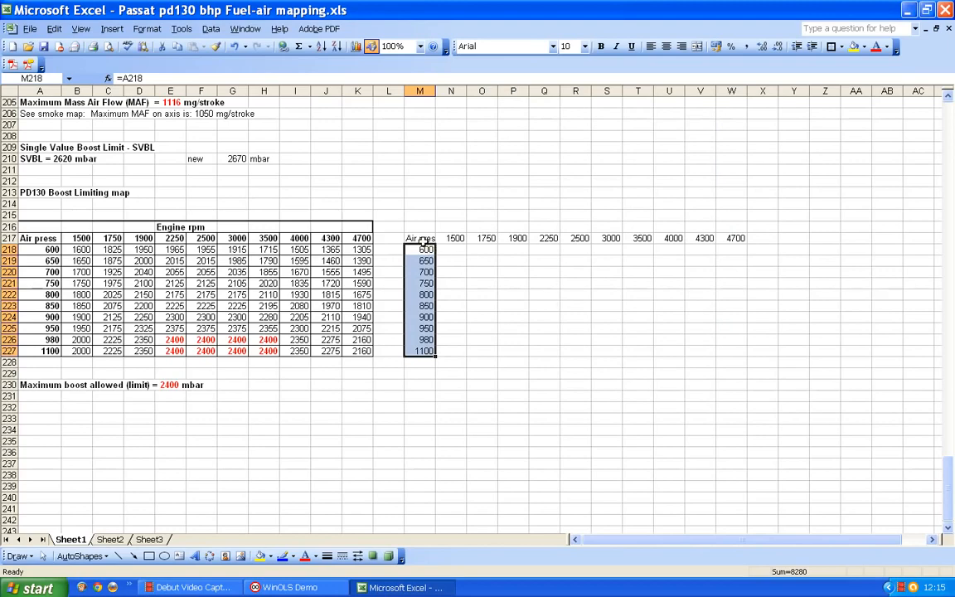
Step: Make the copied air pressure column M217:M227 and the rpm headers in N217:W217 bold
left_click_drag(421, 240, 424, 349)
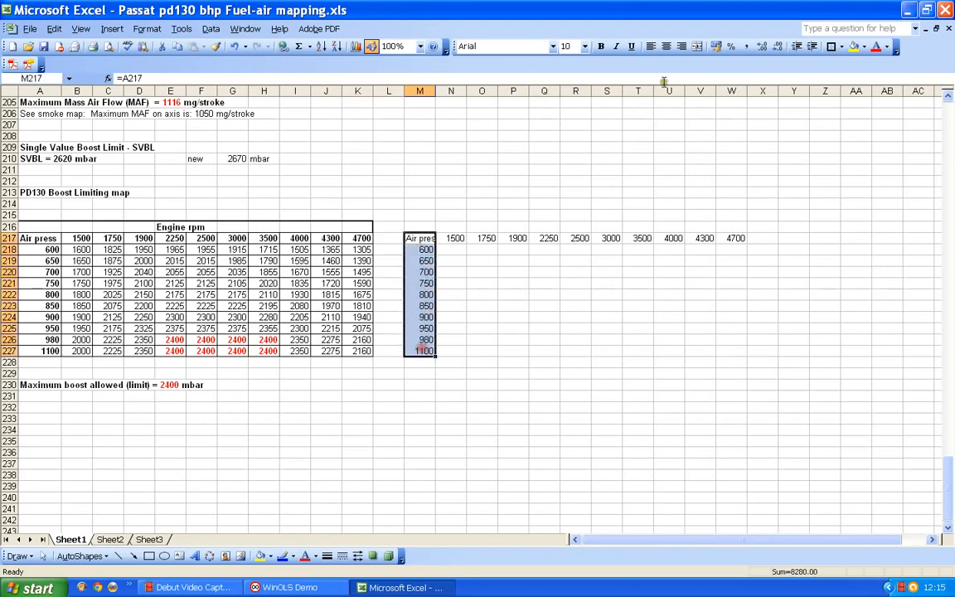
left_click(601, 45)
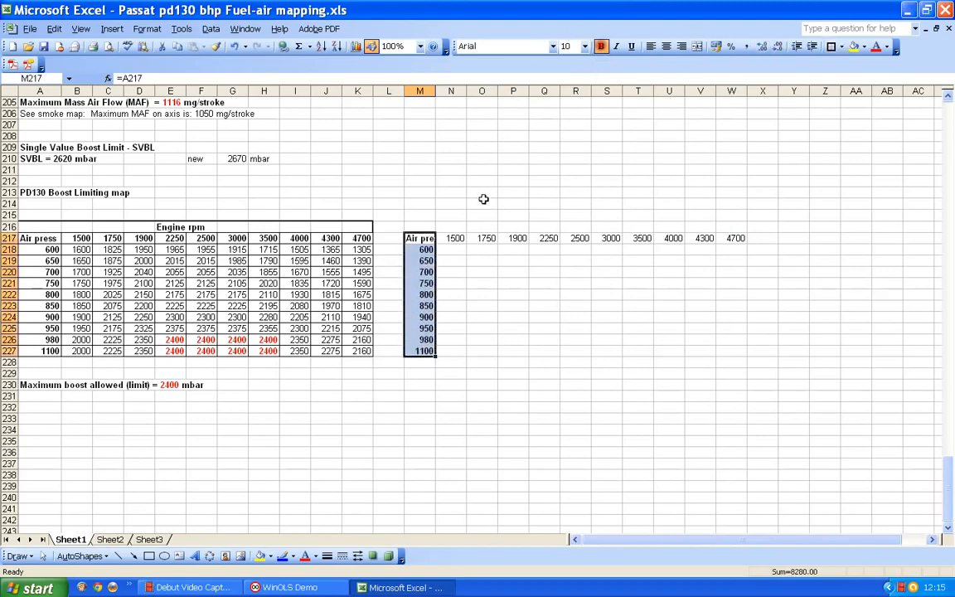
left_click_drag(419, 238, 736, 238)
left_click(603, 46)
left_click(607, 170)
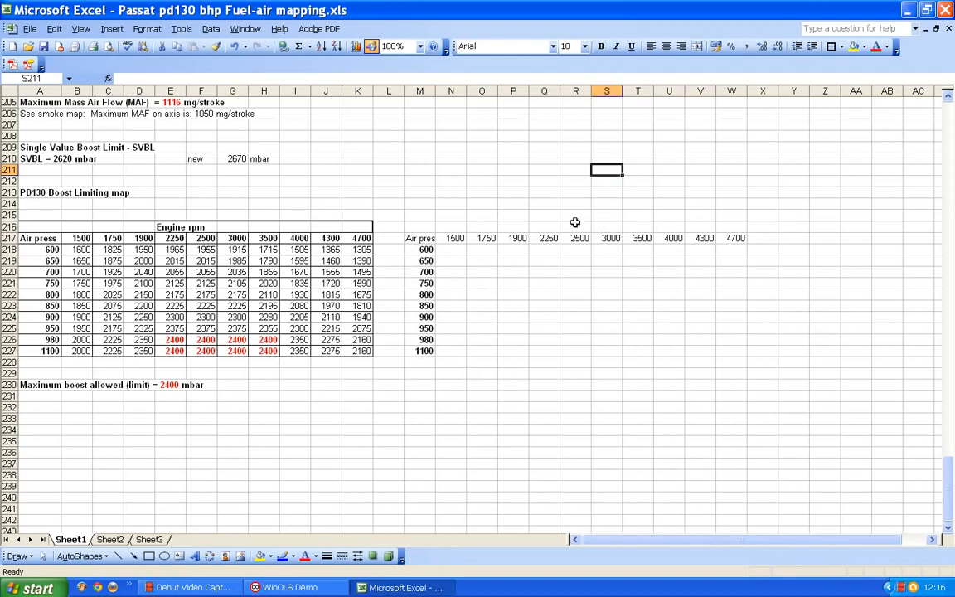
left_click_drag(441, 238, 736, 239)
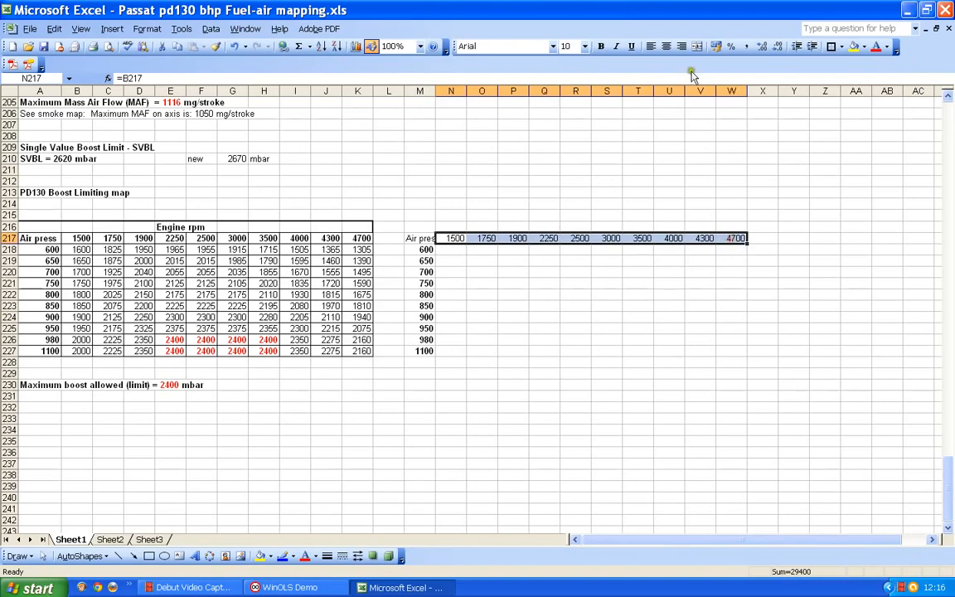
left_click(601, 48)
left_click(575, 305)
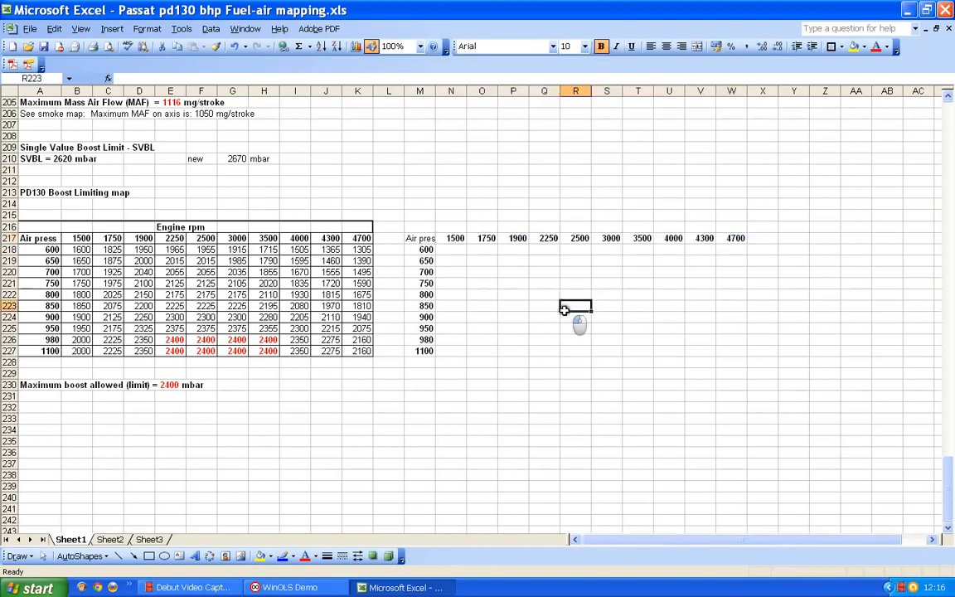
left_click(424, 239)
left_click(601, 46)
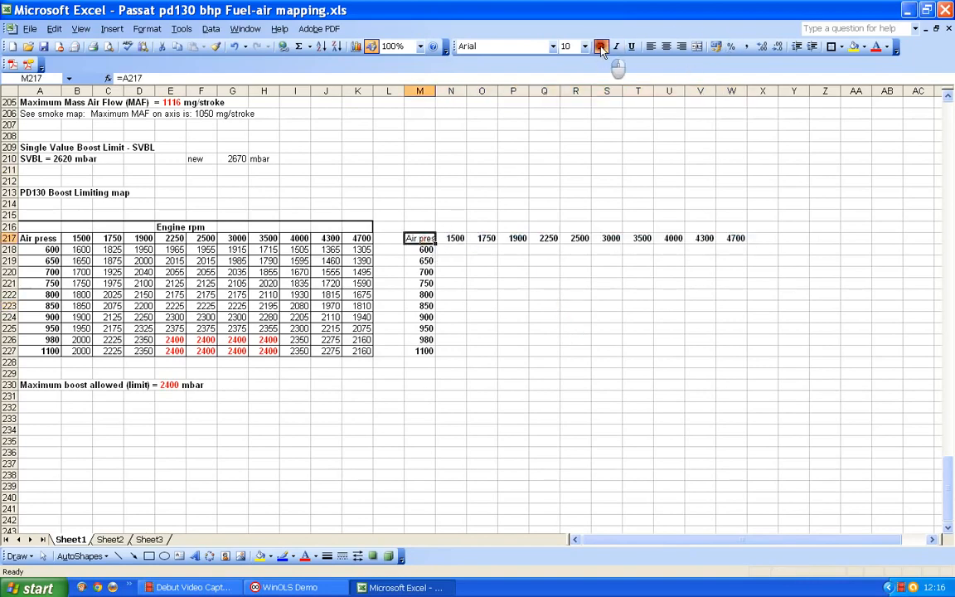
left_click(574, 182)
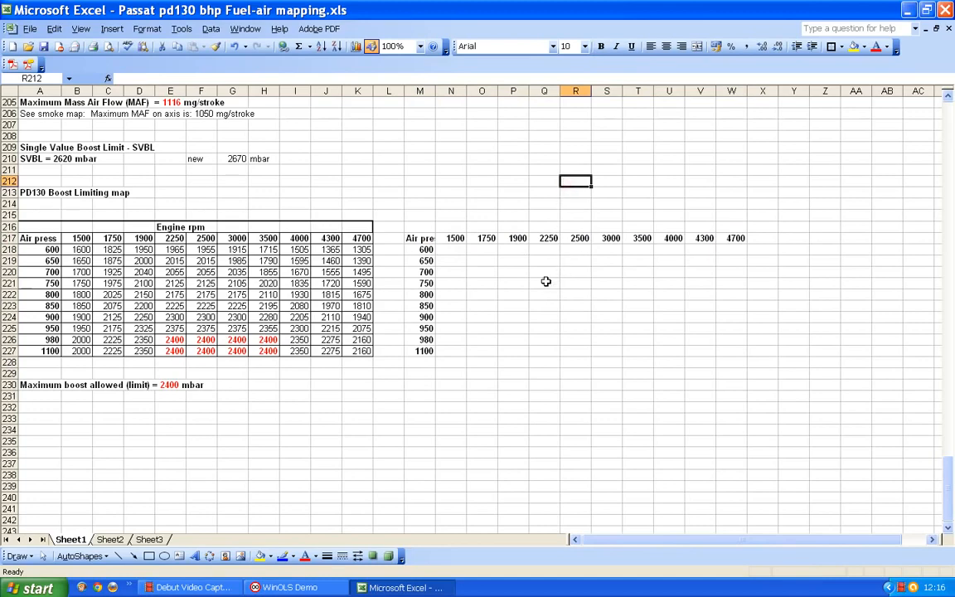
Step: Enter the formula =B218*1.1 in N218 to raise the first boost limit value by 10 percent
left_click(452, 249)
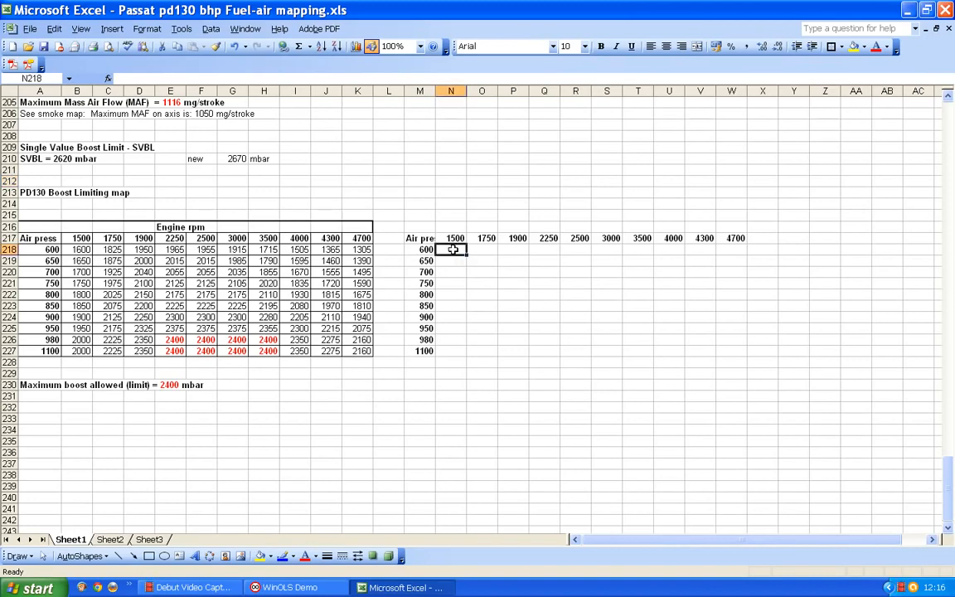
type("=")
left_click(83, 248)
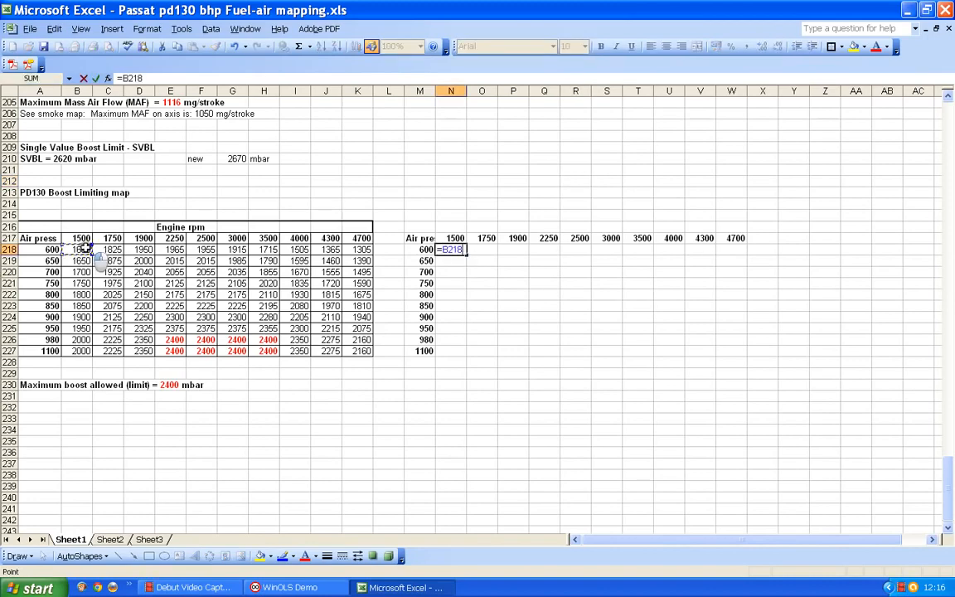
type("*")
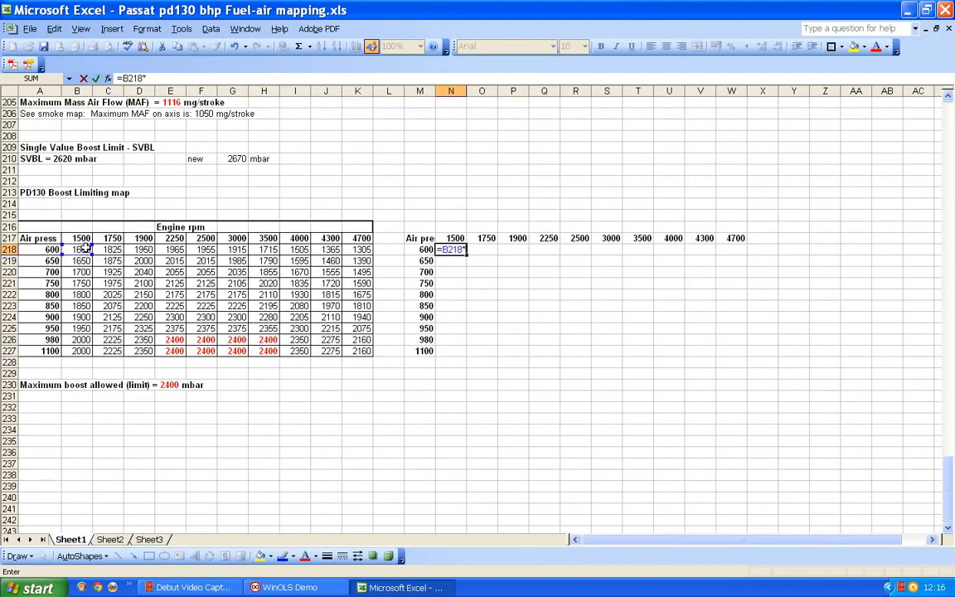
type("1.1")
key("Return")
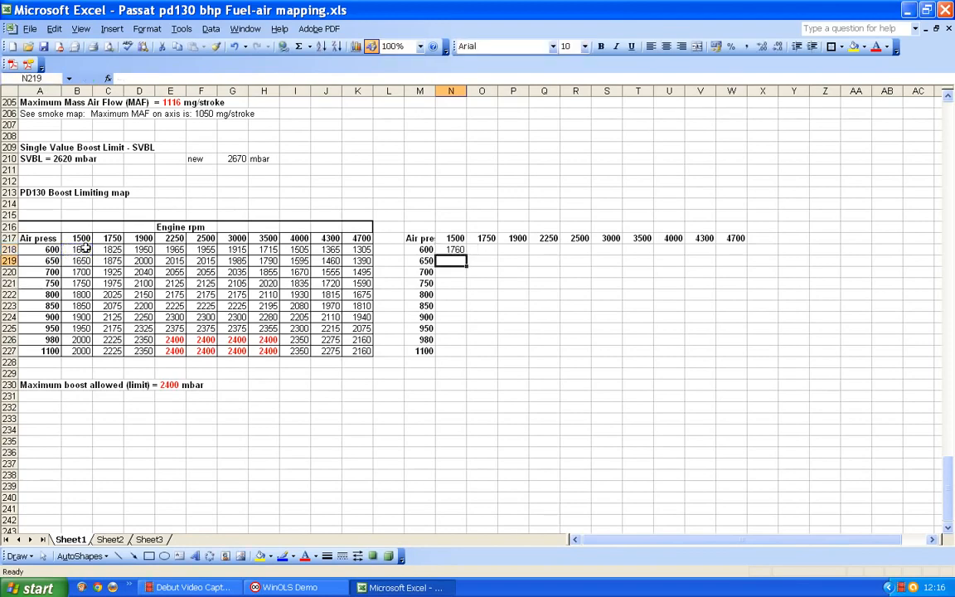
Step: Fill the N218 formula down to row 227 and across to column W to complete the new map
left_click(456, 249)
left_click_drag(466, 254, 467, 356)
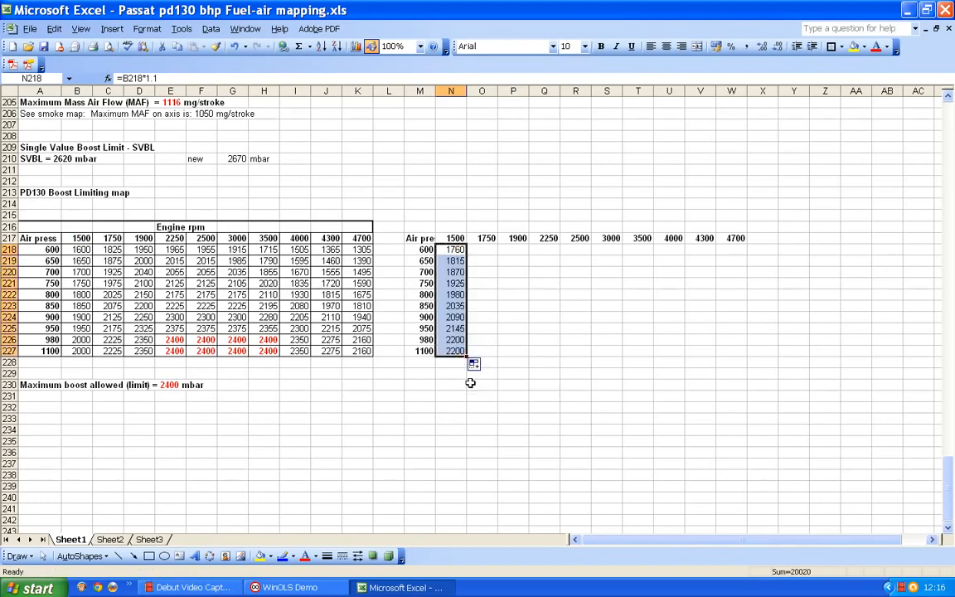
left_click_drag(467, 356, 744, 357)
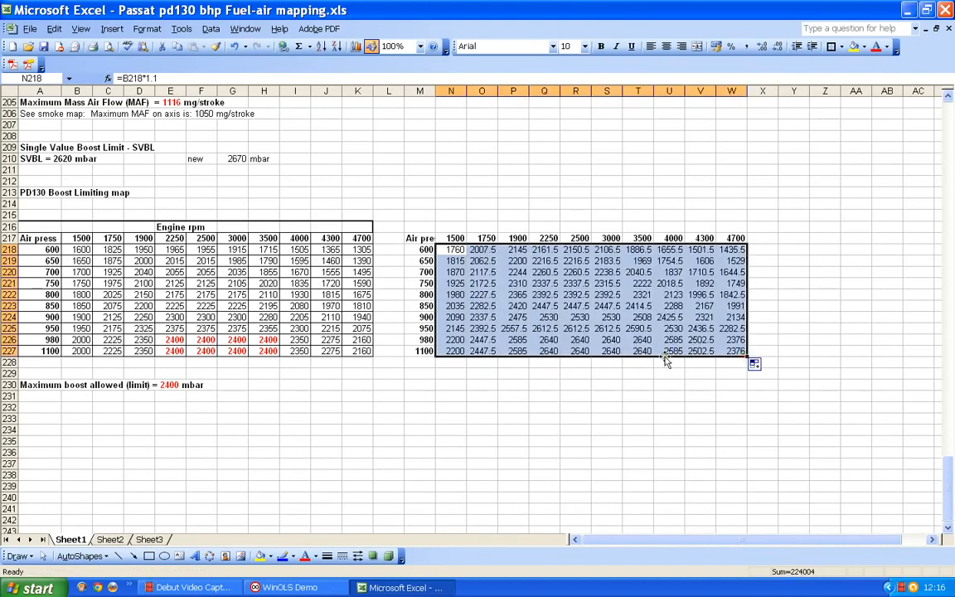
left_click(611, 349)
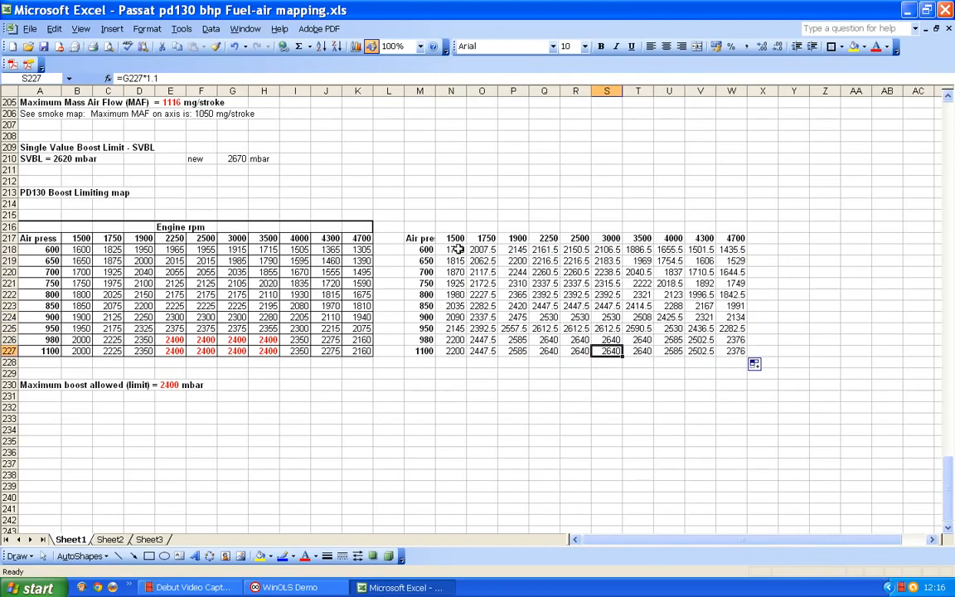
Step: Format the new map values in N218:W227 as numbers with 0 decimal places
left_click_drag(452, 249, 725, 352)
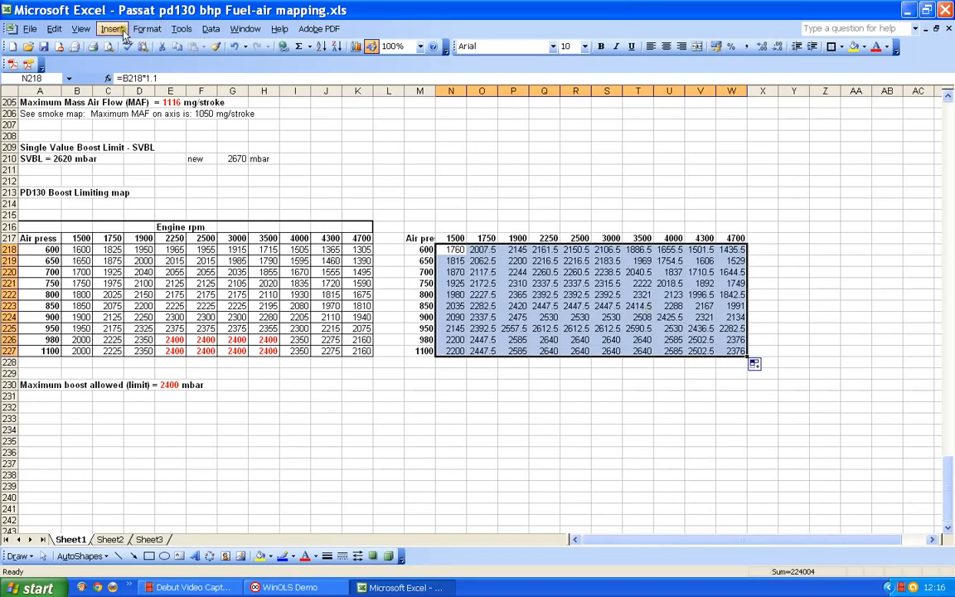
left_click(147, 29)
left_click(160, 46)
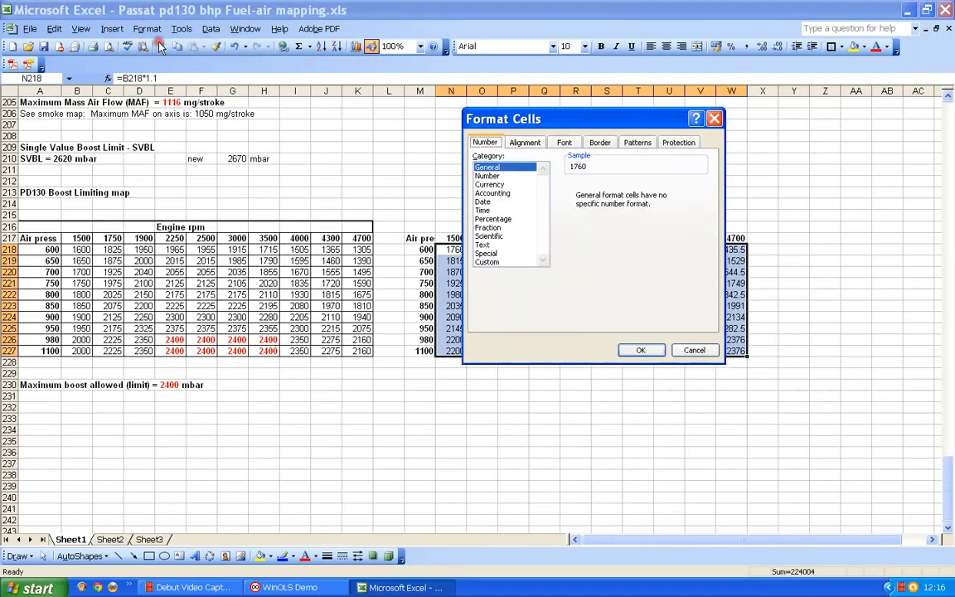
left_click(488, 176)
left_click(667, 189)
left_click(667, 190)
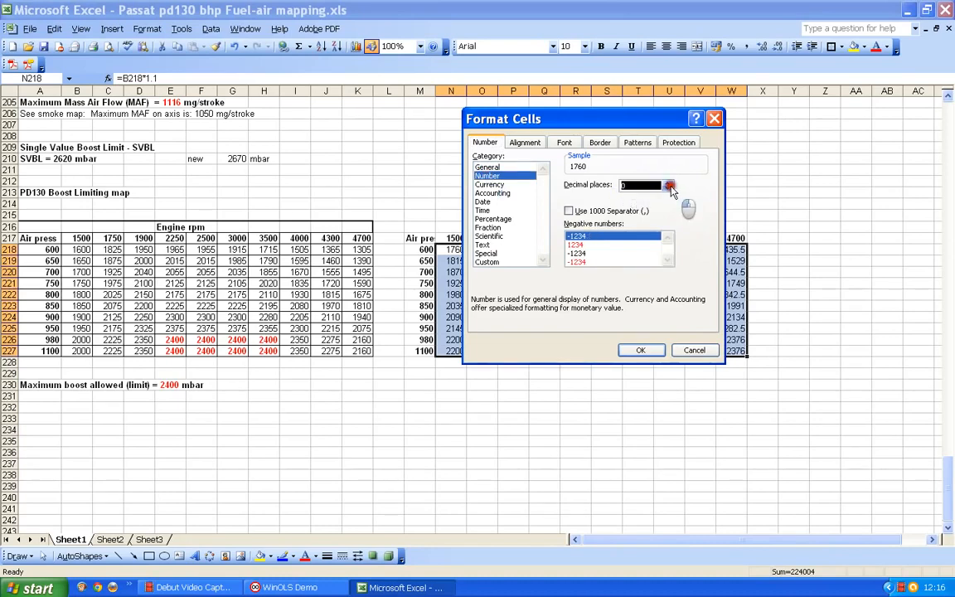
left_click(644, 350)
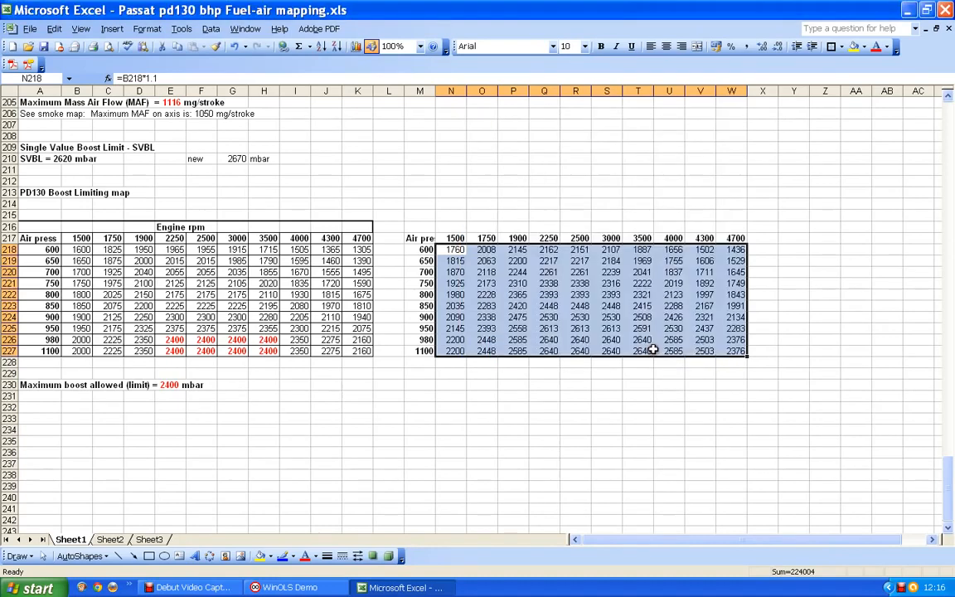
left_click(608, 306)
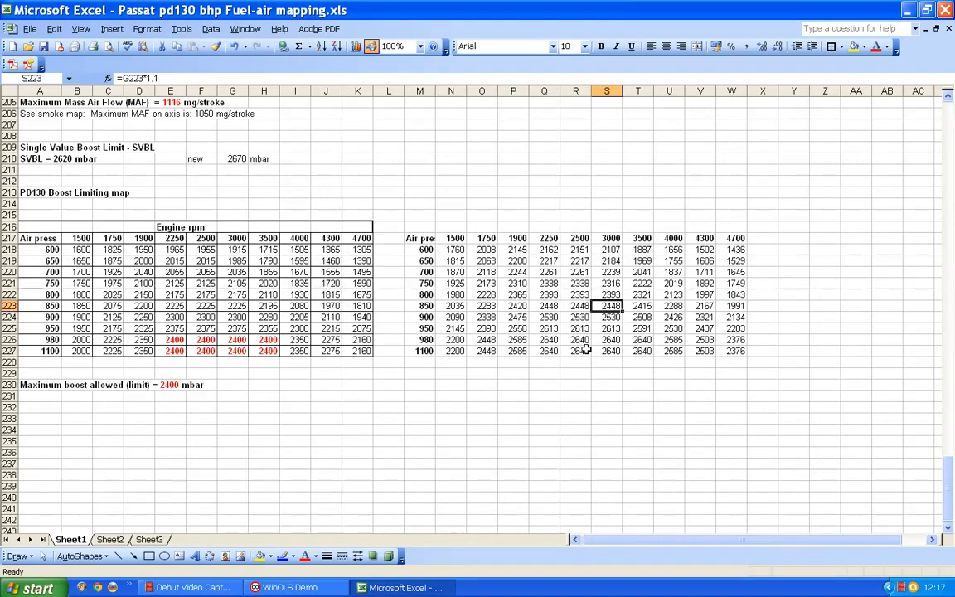
Step: Change the N218 formula to =B218*1.15 to raise the first boost limit value by 15 percent
scroll(587, 349, "up", 19)
scroll(586, 350, "up", 7)
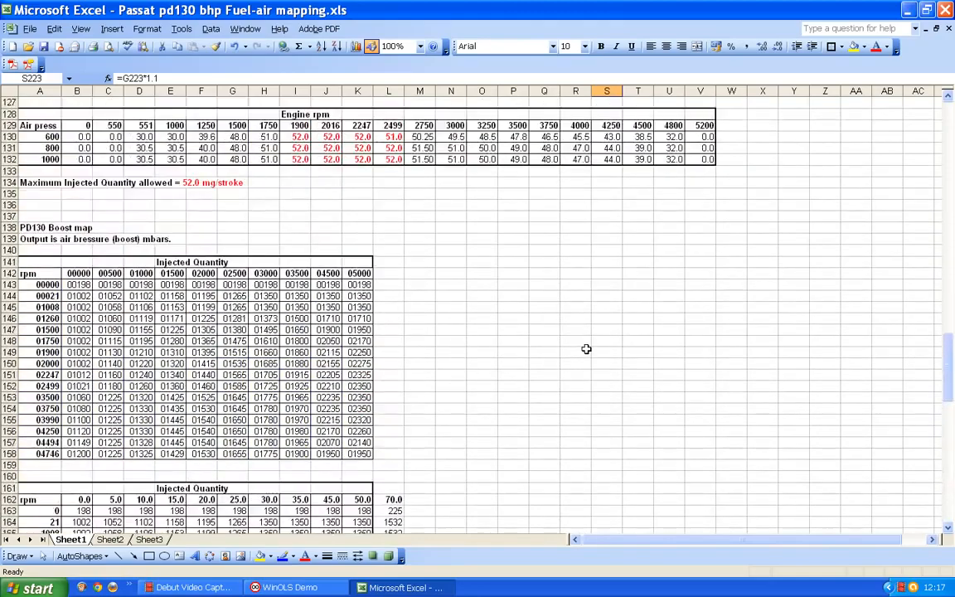
scroll(586, 349, "down", 7)
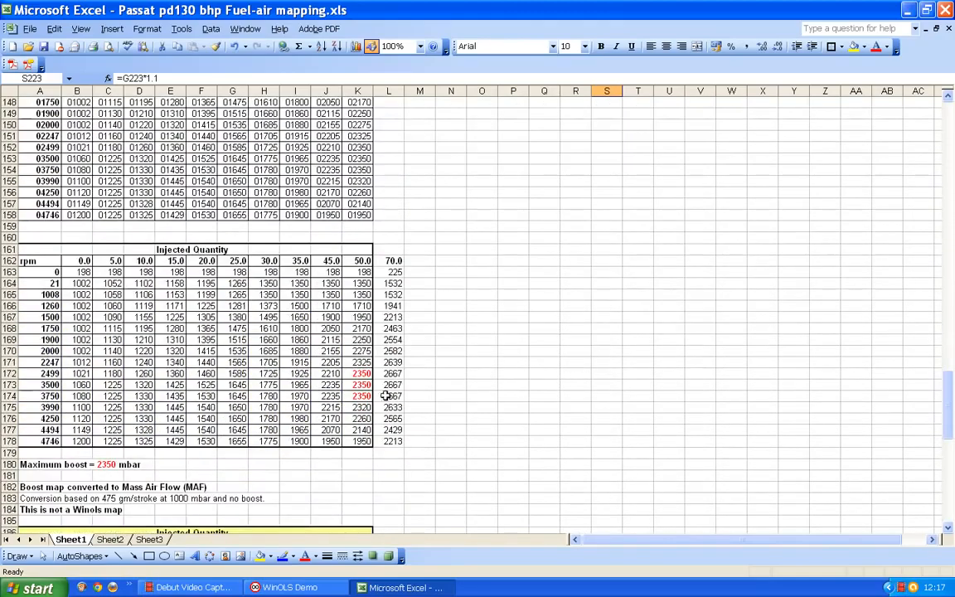
scroll(764, 239, "down", 20)
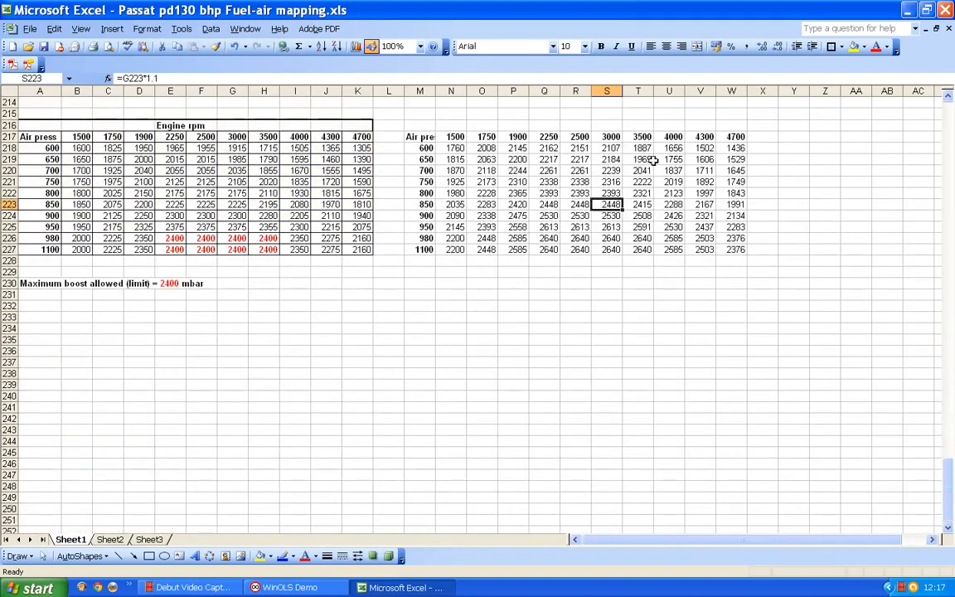
scroll(646, 199, "up", 3)
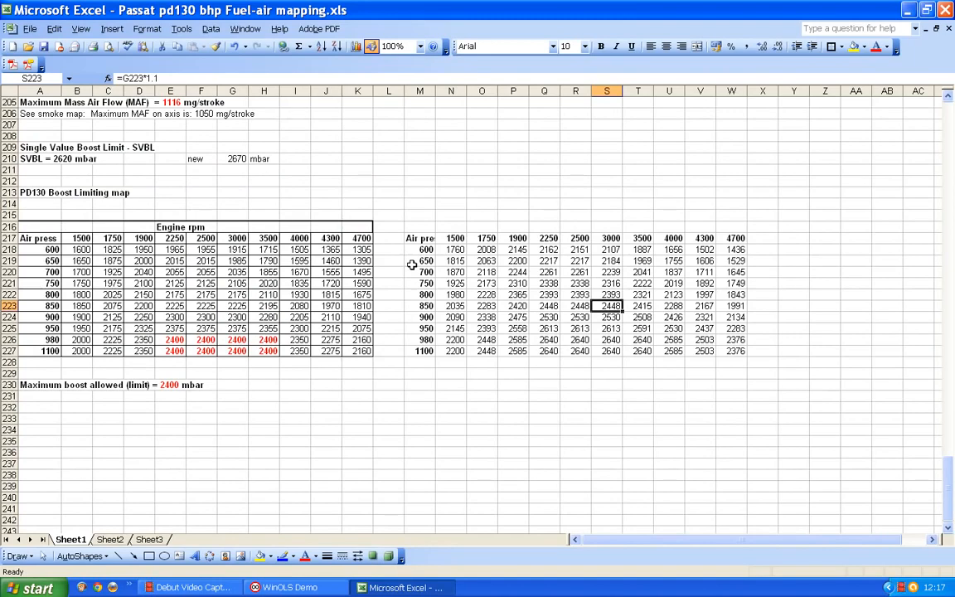
left_click(455, 248)
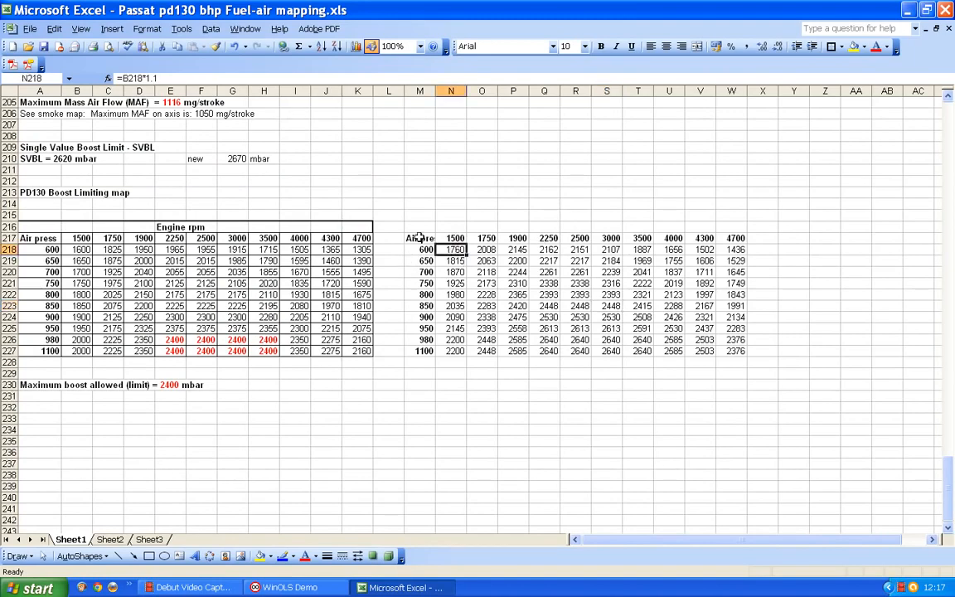
left_click(377, 78)
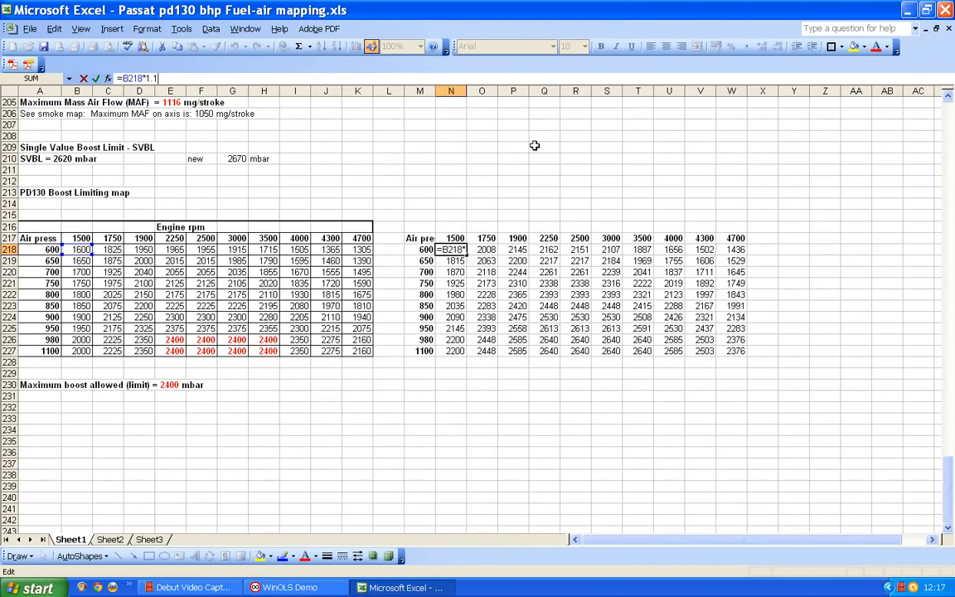
type("5")
key("Return")
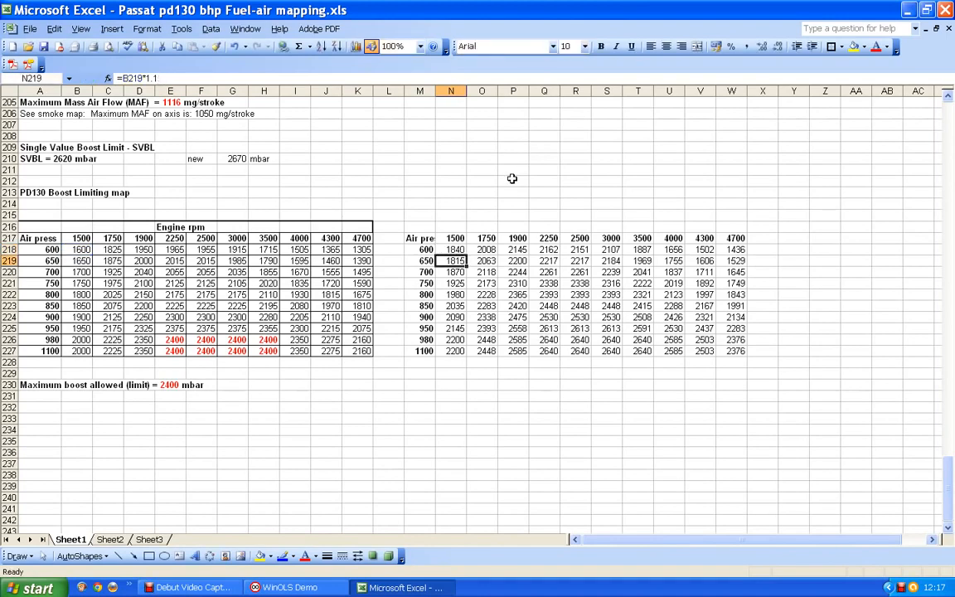
Step: Fill the 15 percent formula from N218 down to row 227 and across to column W
left_click(456, 248)
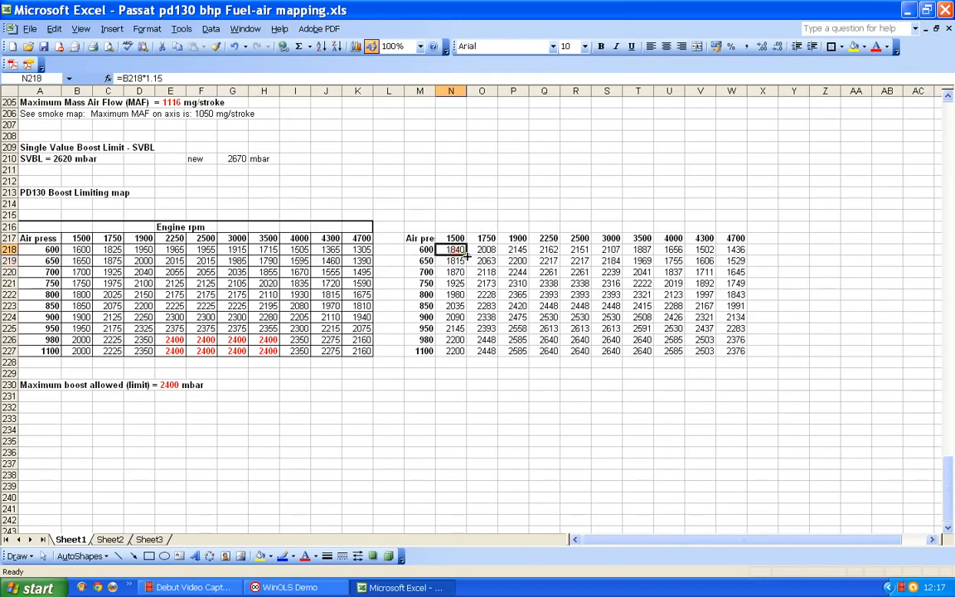
left_click_drag(467, 254, 463, 357)
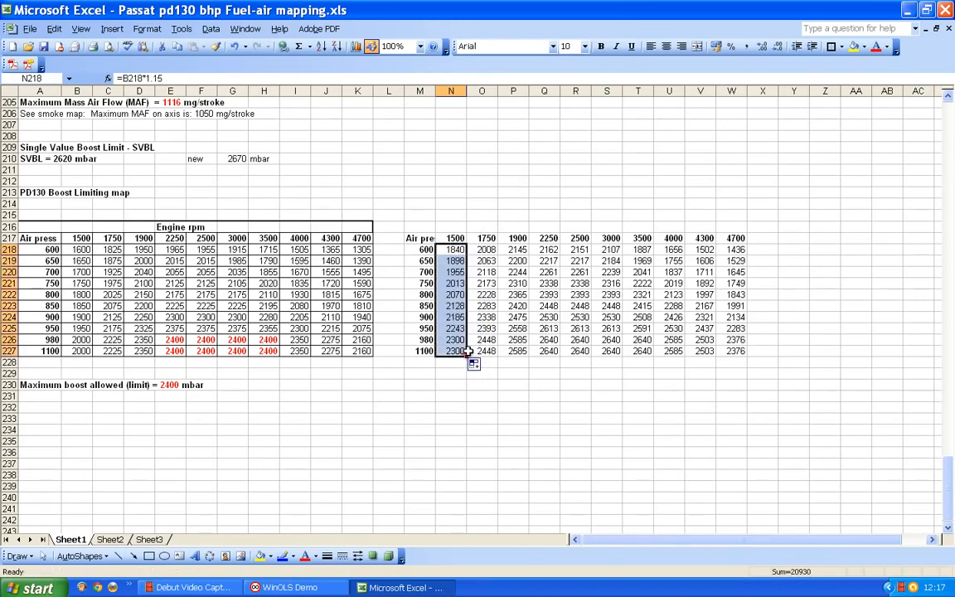
left_click(456, 351)
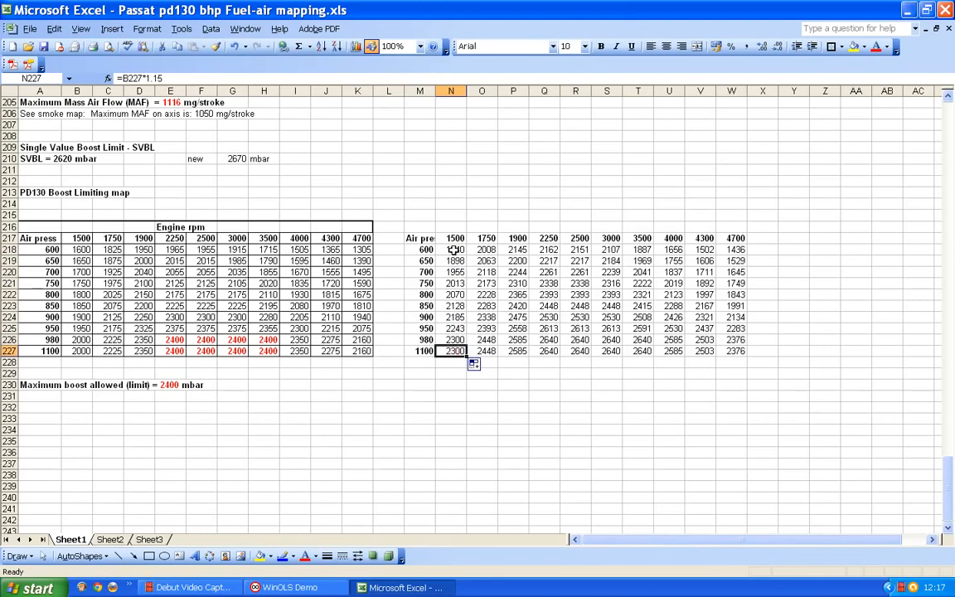
left_click_drag(454, 250, 738, 362)
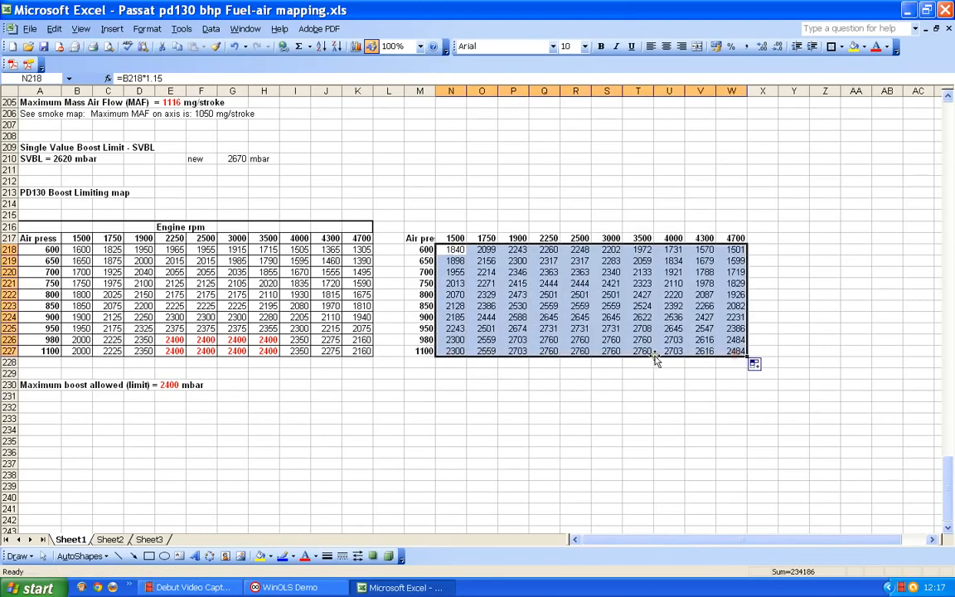
left_click(606, 349)
left_click(582, 351)
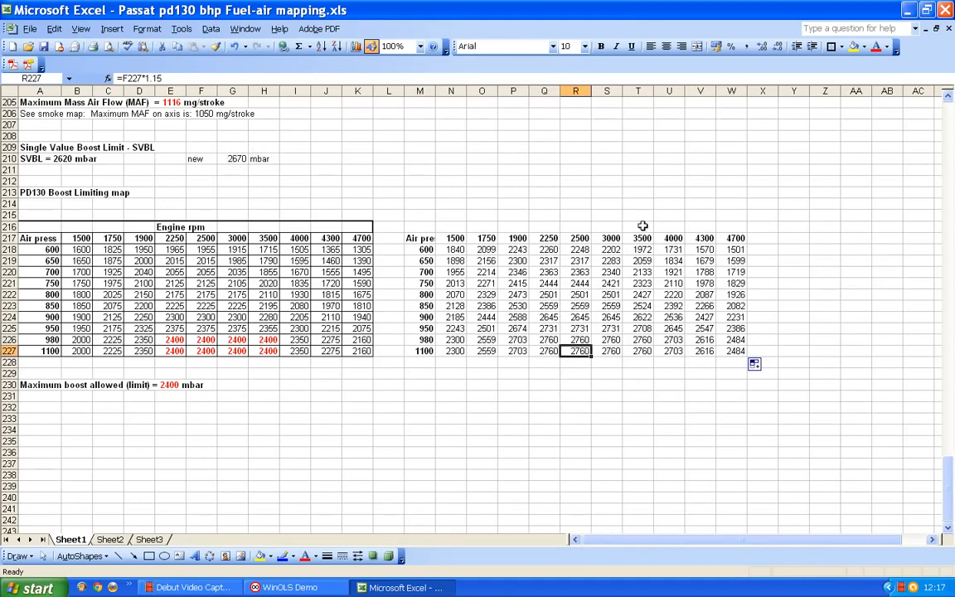
Step: Change the N218 formula to =B218*1.13 and fill it through the whole new map, N218:W227
scroll(454, 220, "up", 2)
scroll(454, 220, "up", 1)
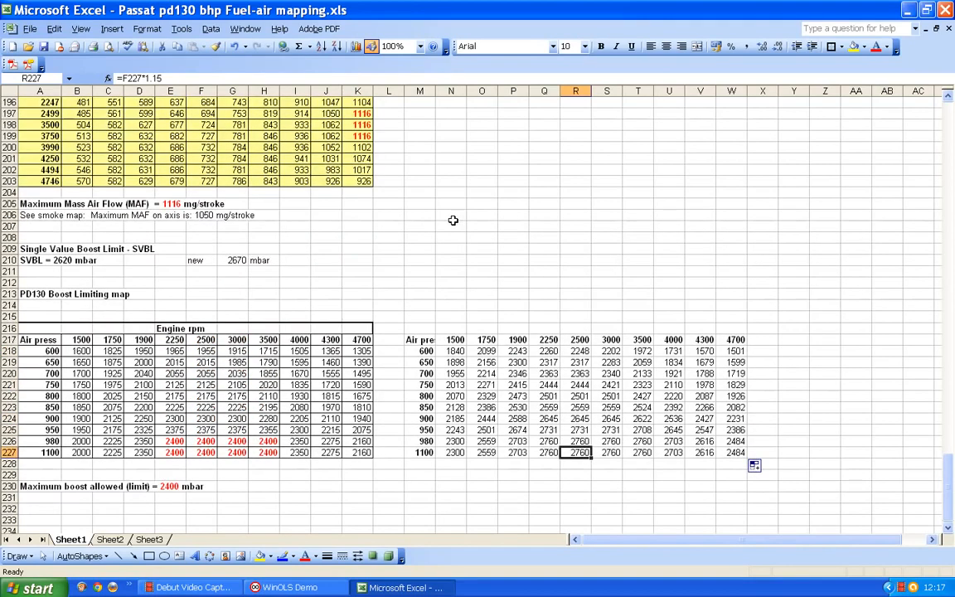
scroll(453, 220, "down", 2)
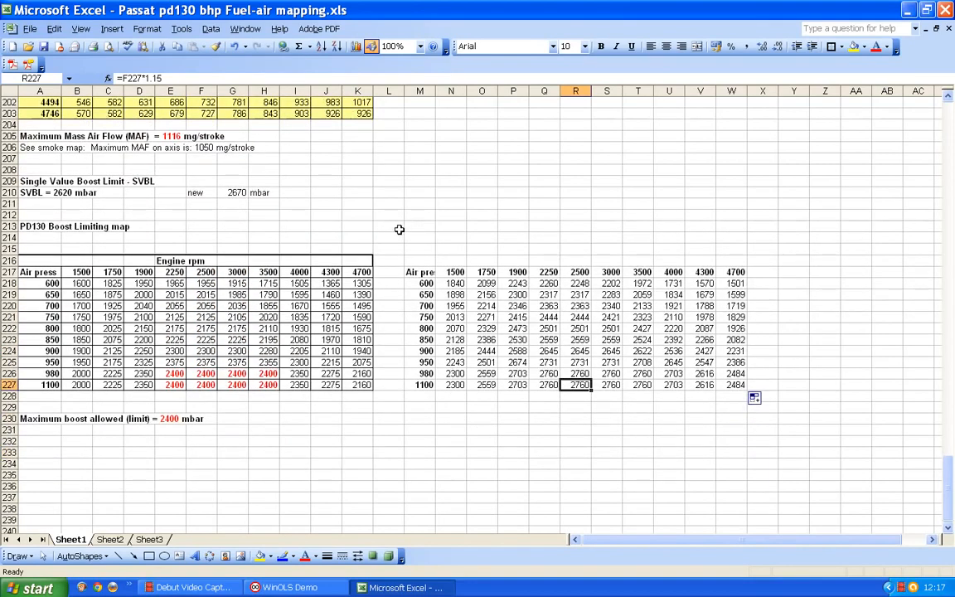
left_click(462, 284)
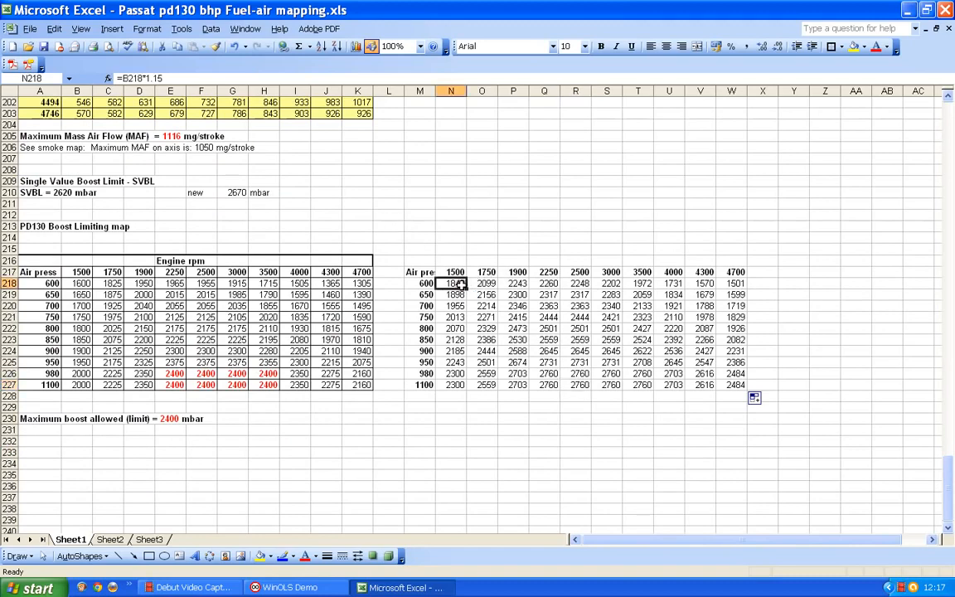
left_click(165, 77)
key("BackSpace")
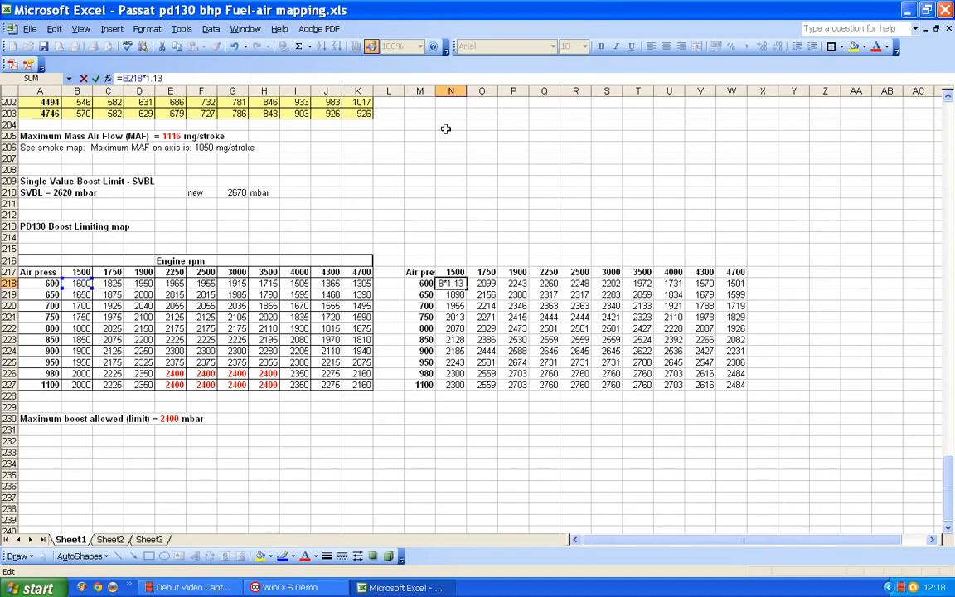
key("Return")
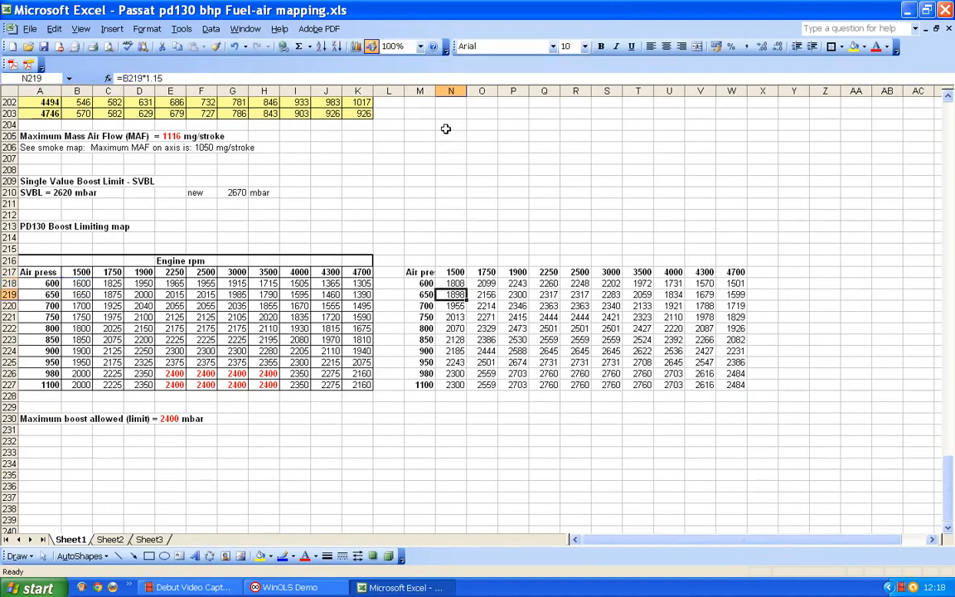
left_click(456, 284)
left_click_drag(467, 288, 735, 386)
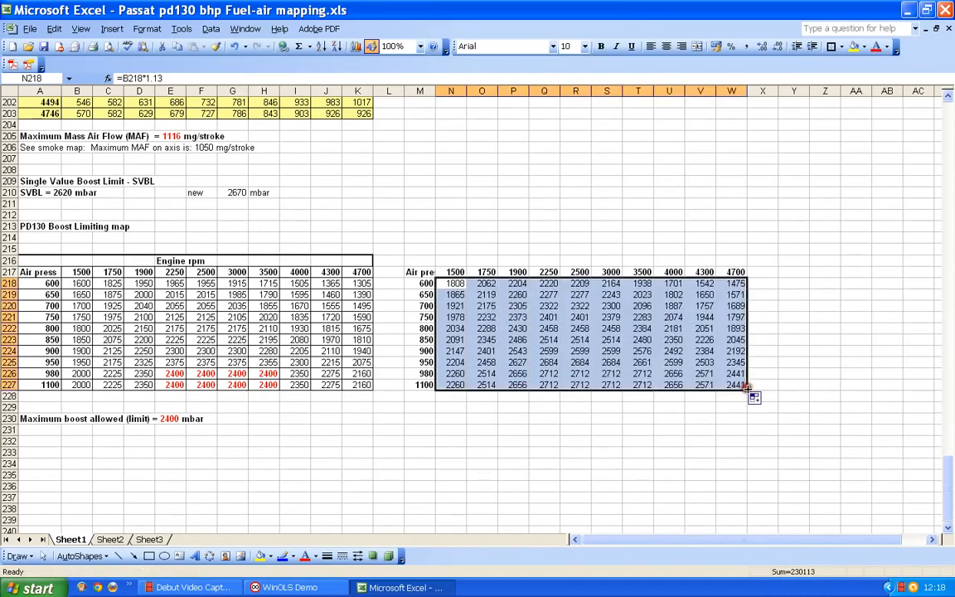
Step: Try a 12 percent increase in S226 alone with =G226*1.12, then undo that formula change
left_click_drag(611, 374, 611, 385)
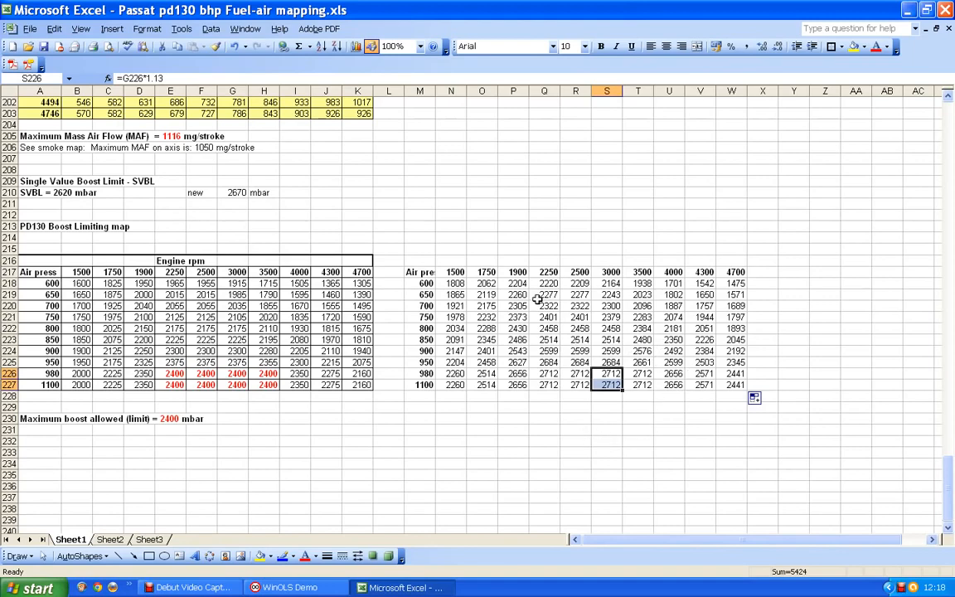
left_click(163, 77)
key("BackSpace")
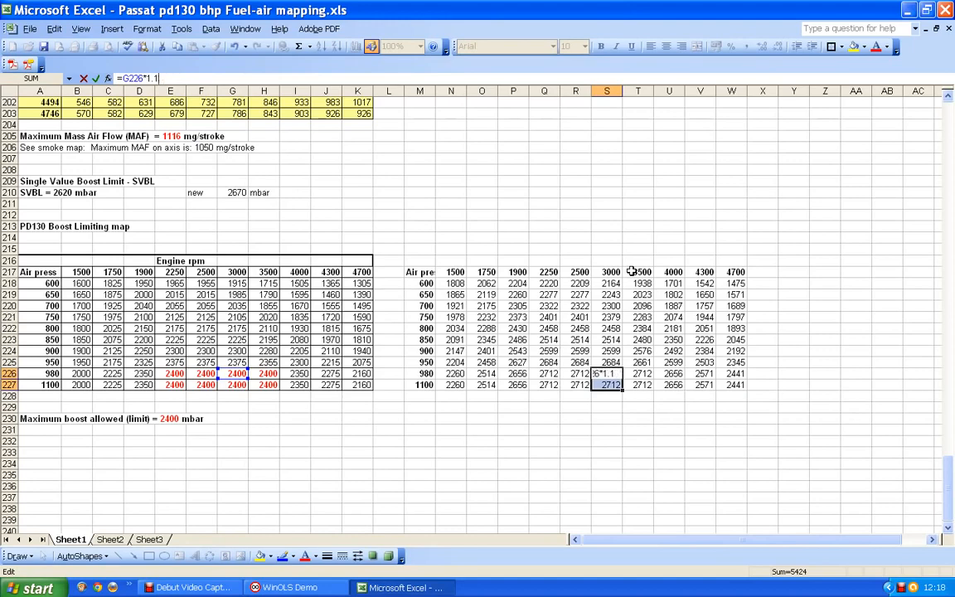
type("2")
left_click(482, 238)
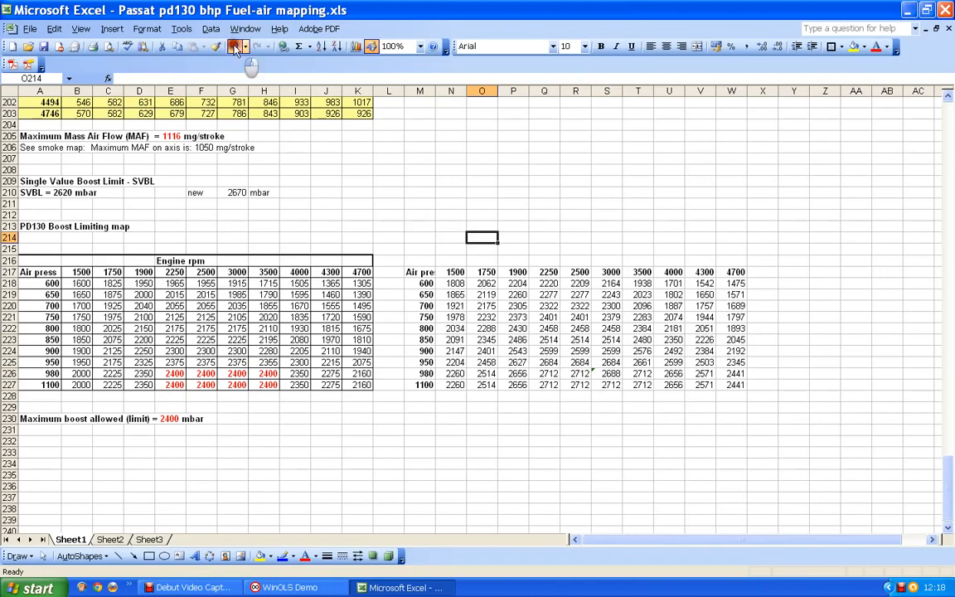
left_click(236, 47)
Step: Change the N218 formula to =B218*1.12 to raise the first boost limit value by 12 percent
left_click(458, 286)
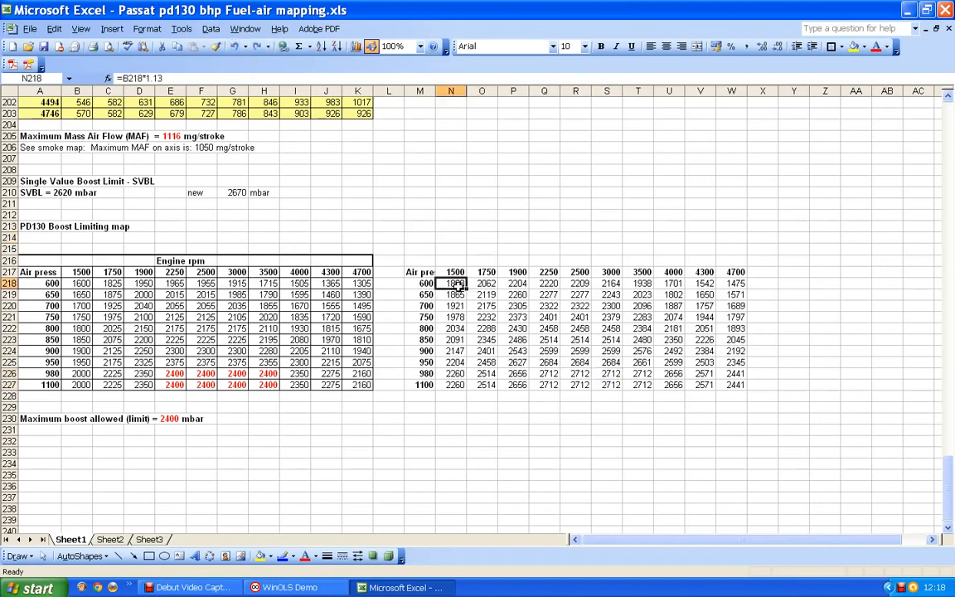
left_click(165, 78)
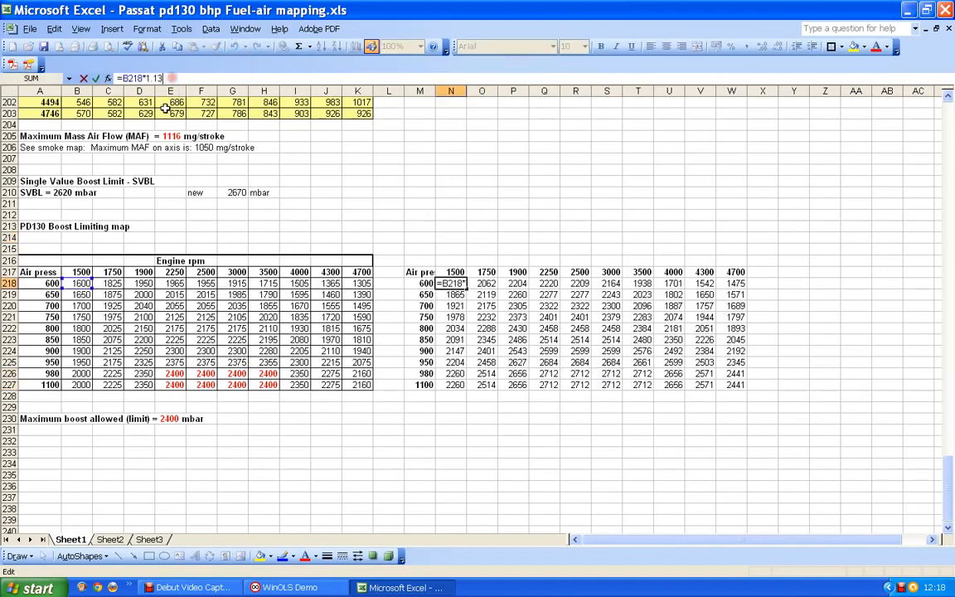
key("BackSpace")
type("2")
key("Return")
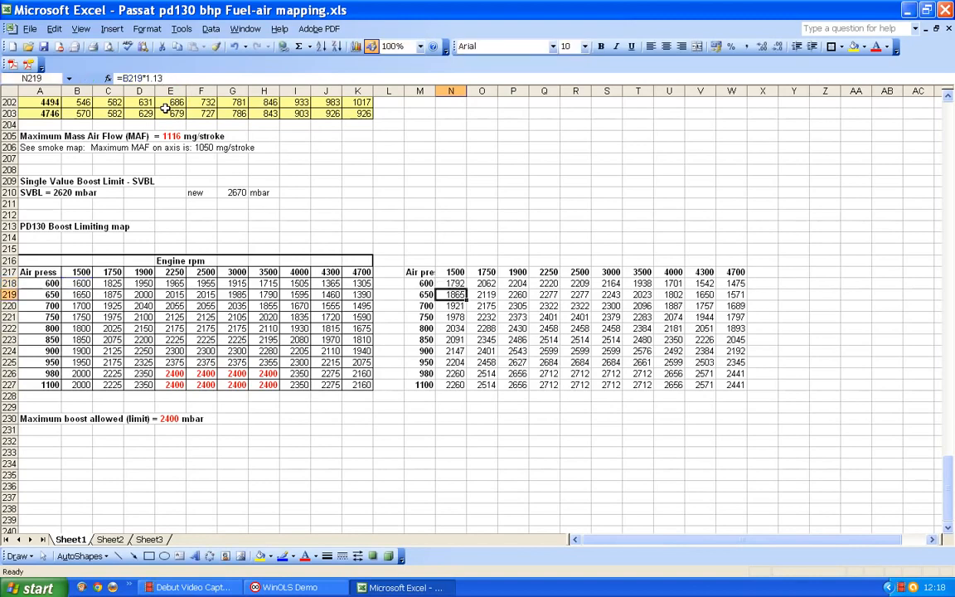
Step: Fill the 12 percent formula from N218 through the rest of the new map to W227
left_click(459, 284)
left_click_drag(464, 288, 731, 387)
left_click(701, 373)
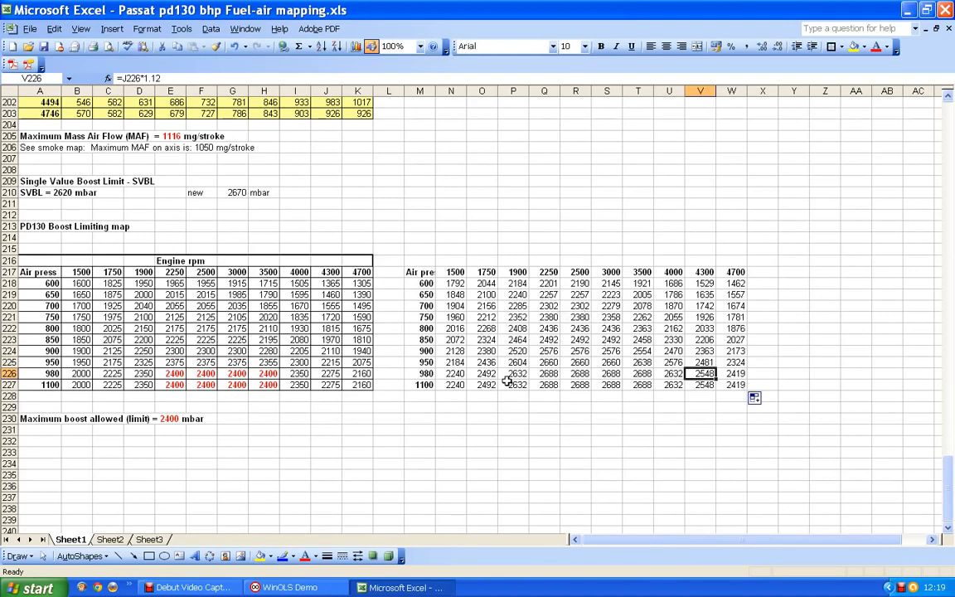
left_click(607, 453)
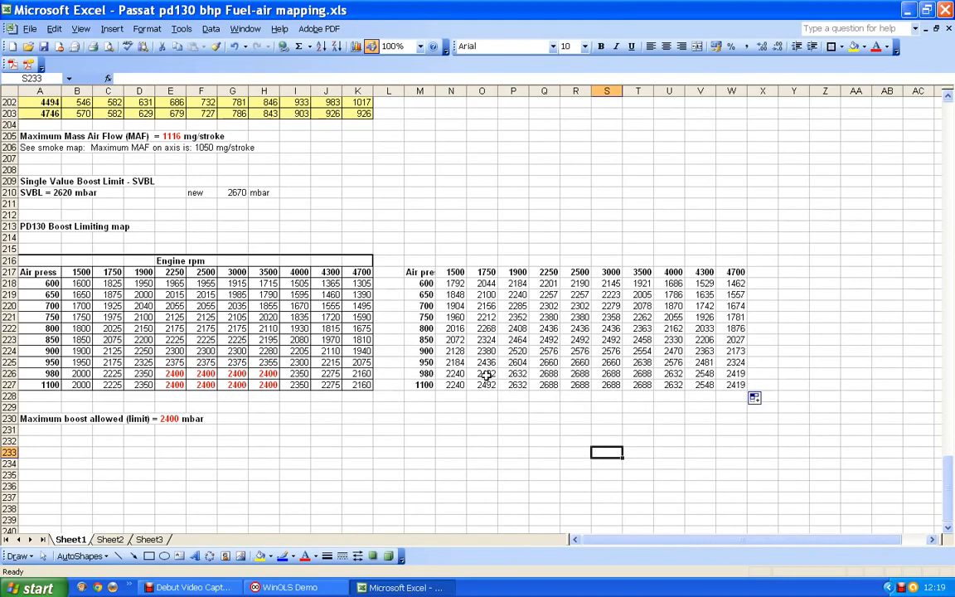
Step: Set the new single value boost limit in G210 to 2700 mbar
left_click(233, 192)
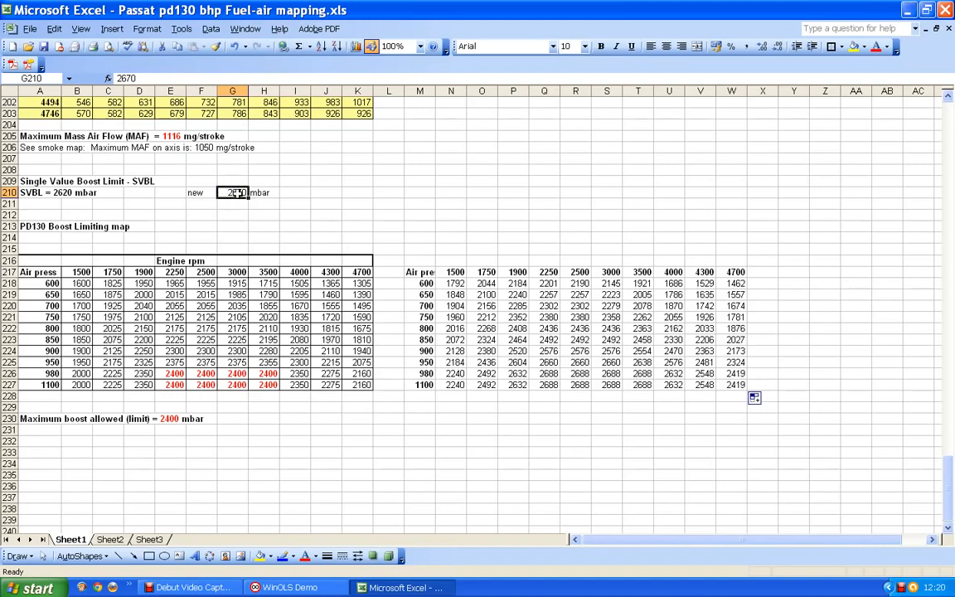
type("2700")
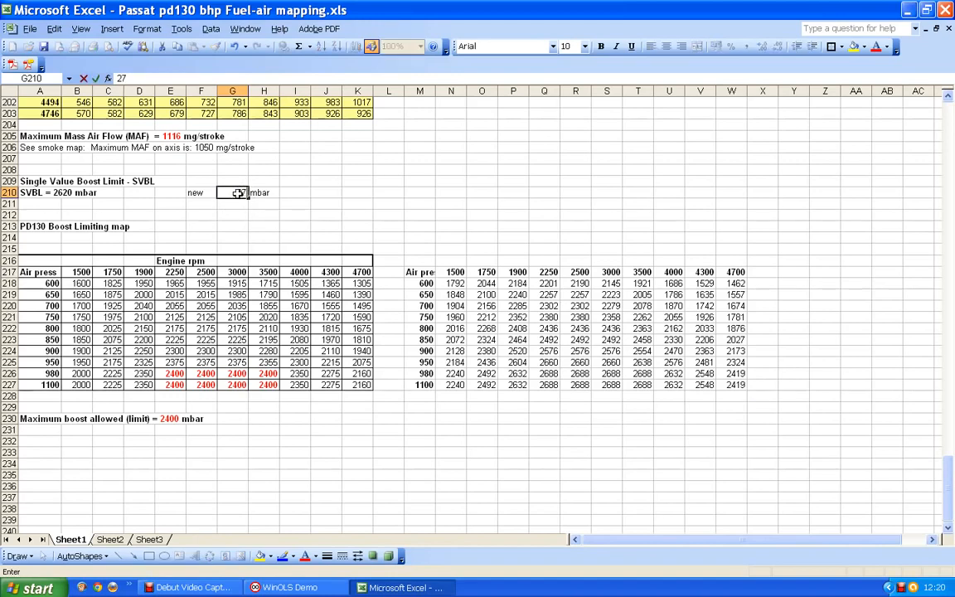
left_click(262, 217)
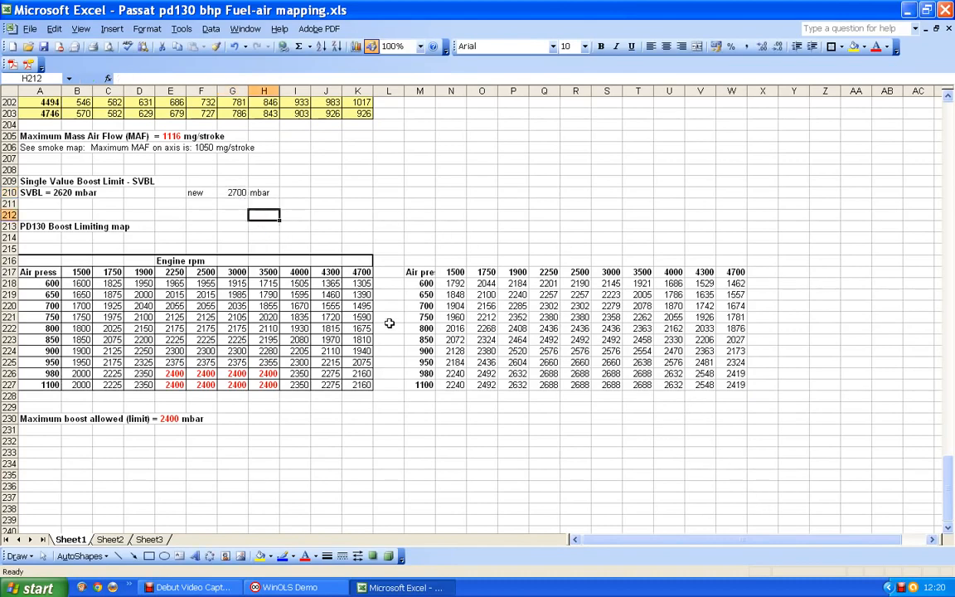
left_click(230, 205)
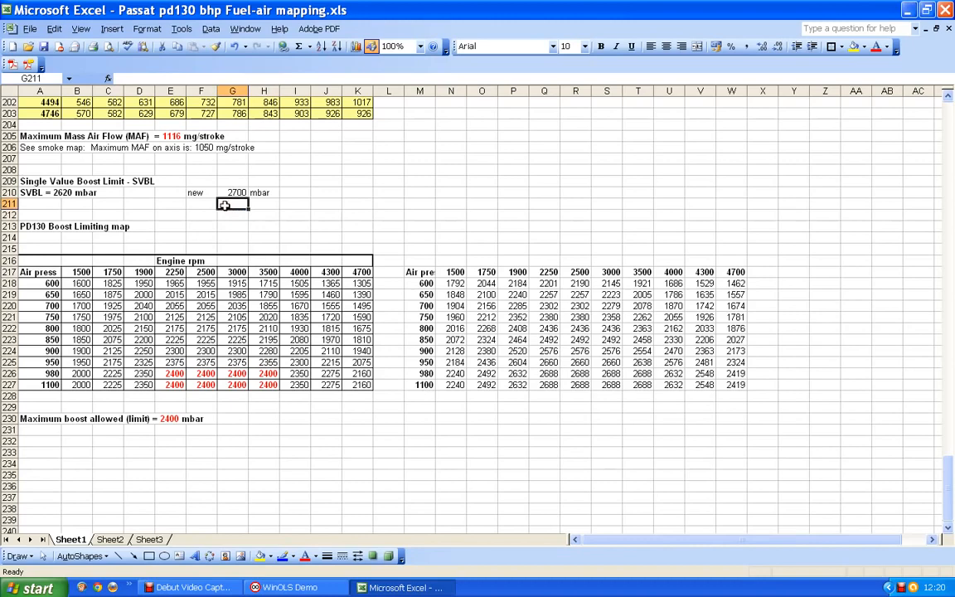
Step: Review the torque, boost and boost limiting maps, then compare the original and raised injected quantity tables by mass air flow
left_click(204, 204)
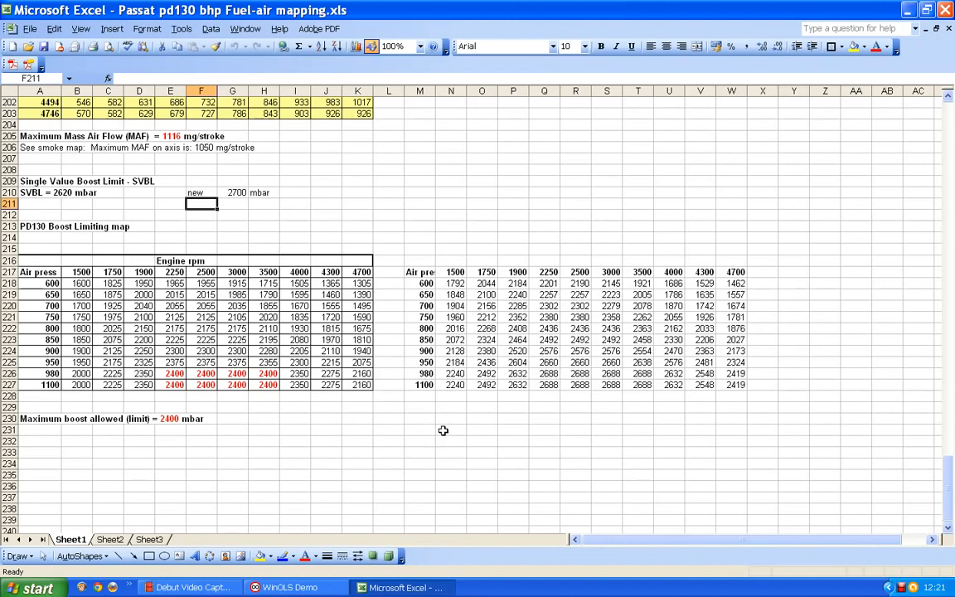
scroll(443, 430, "up", 18)
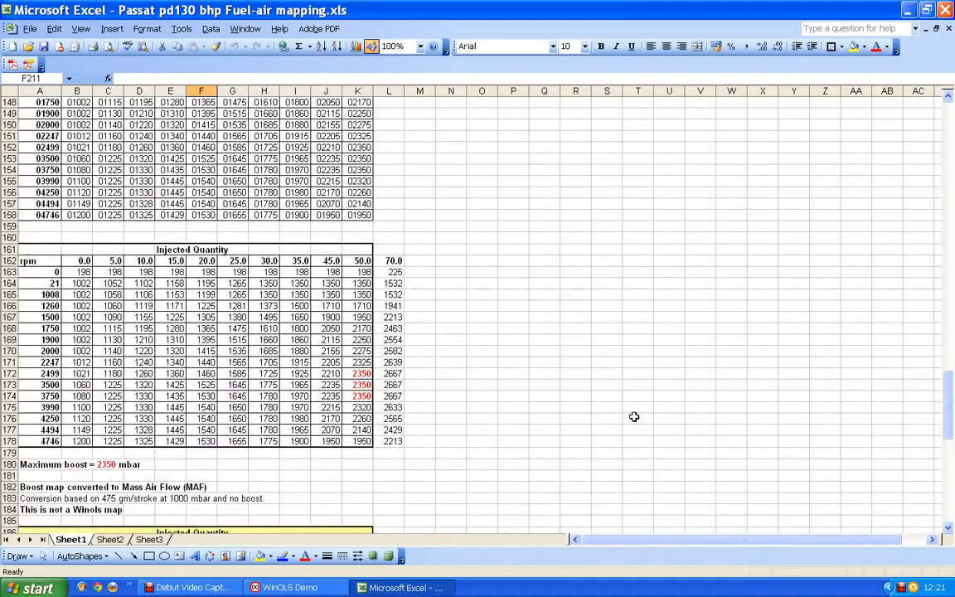
scroll(633, 416, "up", 9)
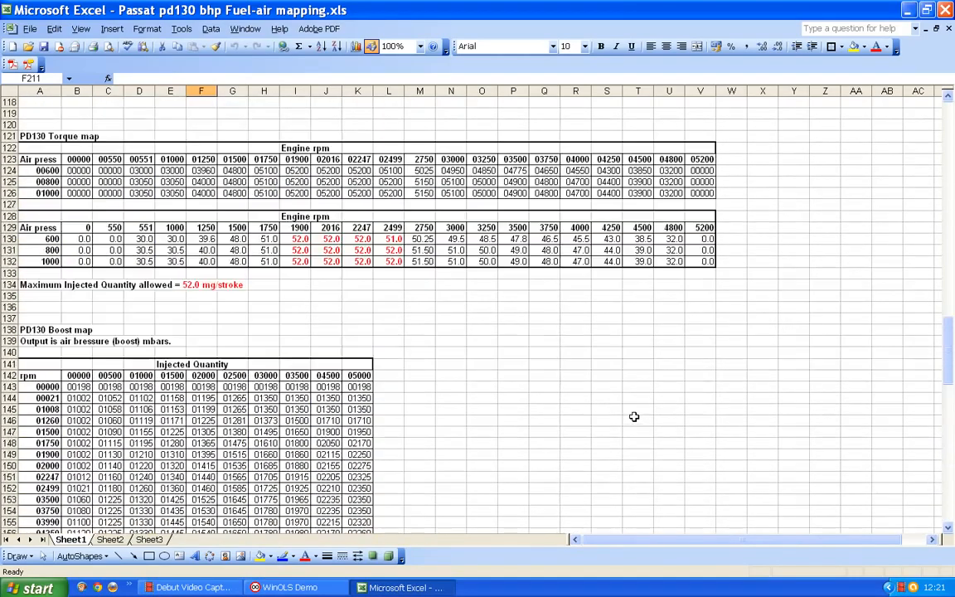
scroll(635, 415, "down", 20)
scroll(634, 402, "down", 5)
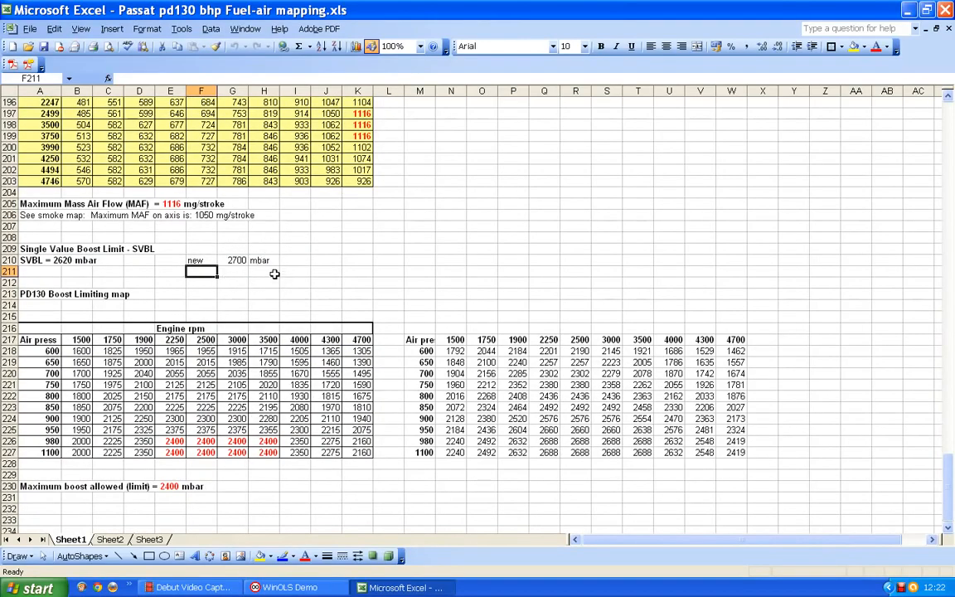
scroll(273, 273, "up", 14)
scroll(290, 275, "up", 1)
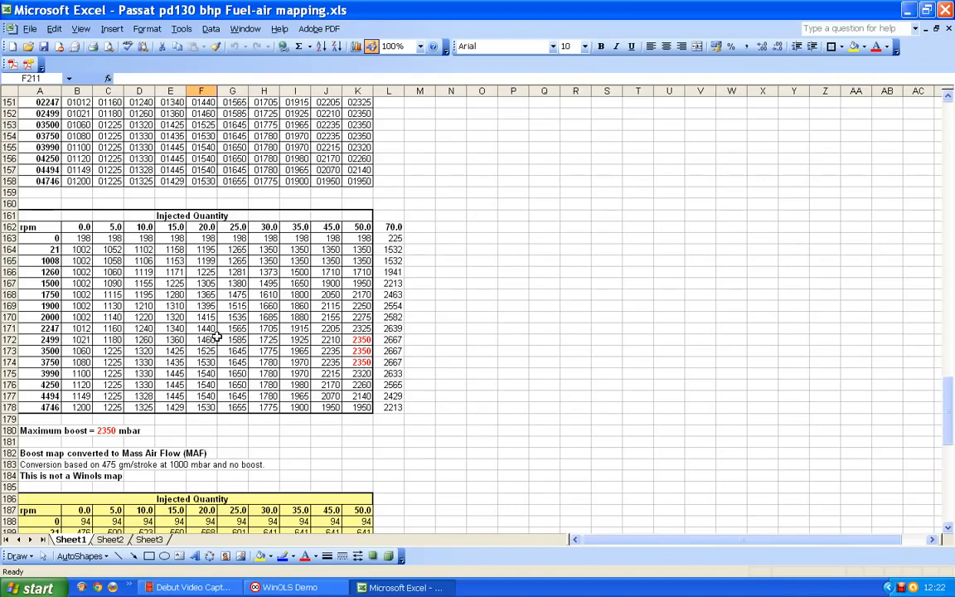
scroll(235, 347, "up", 19)
scroll(234, 349, "up", 12)
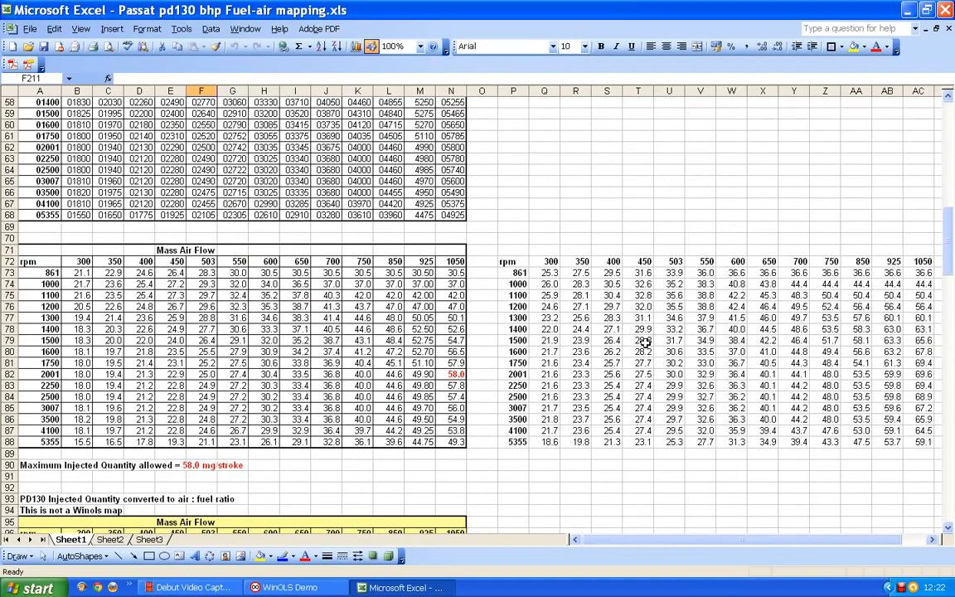
scroll(645, 340, "down", 1)
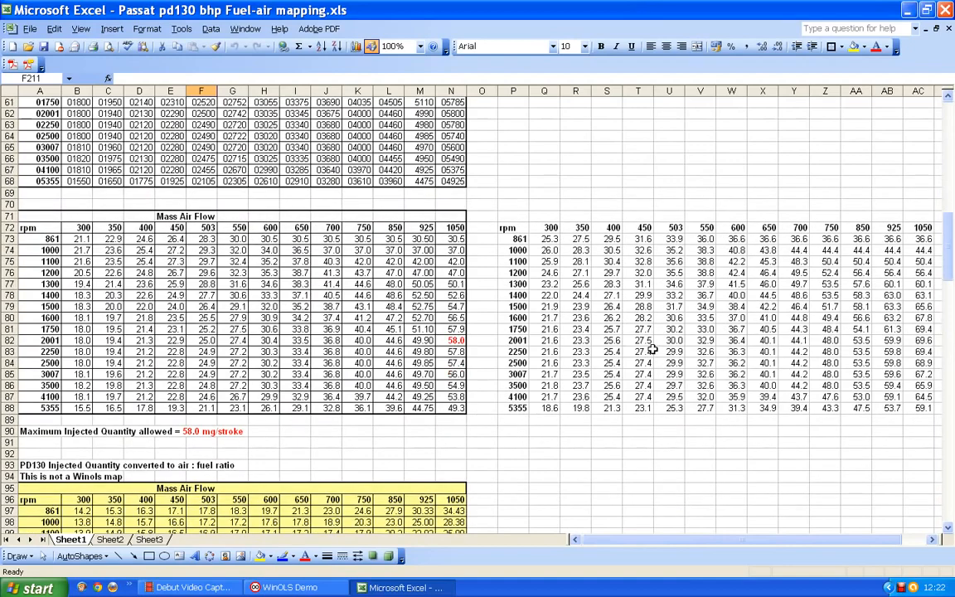